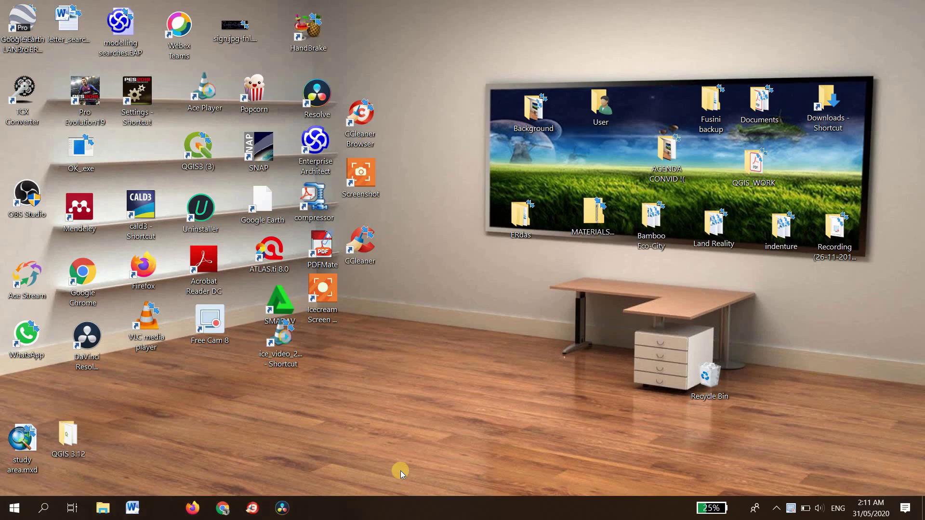
Open Chrome maximized, search for 'google business' and open the Google My Business page.
left_click(224, 508)
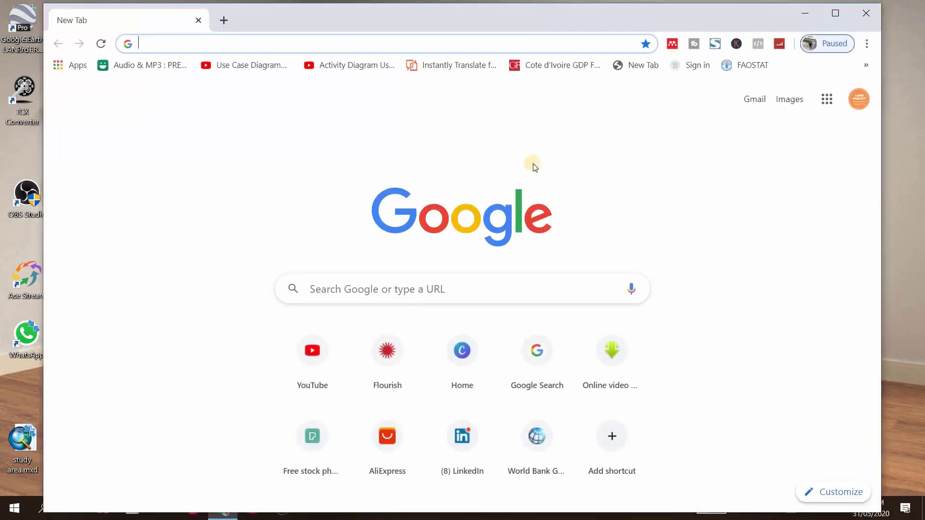
left_click(836, 14)
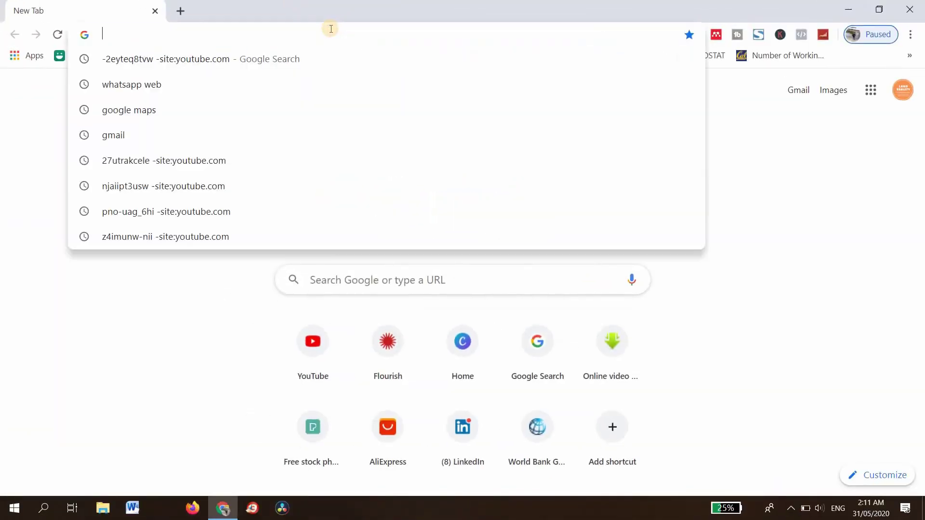
left_click(331, 29)
type("g")
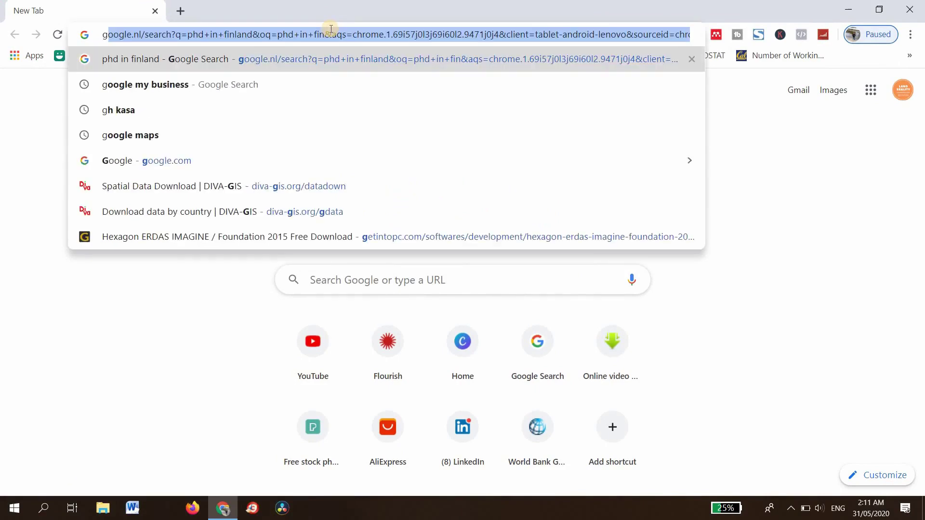
type("oogle")
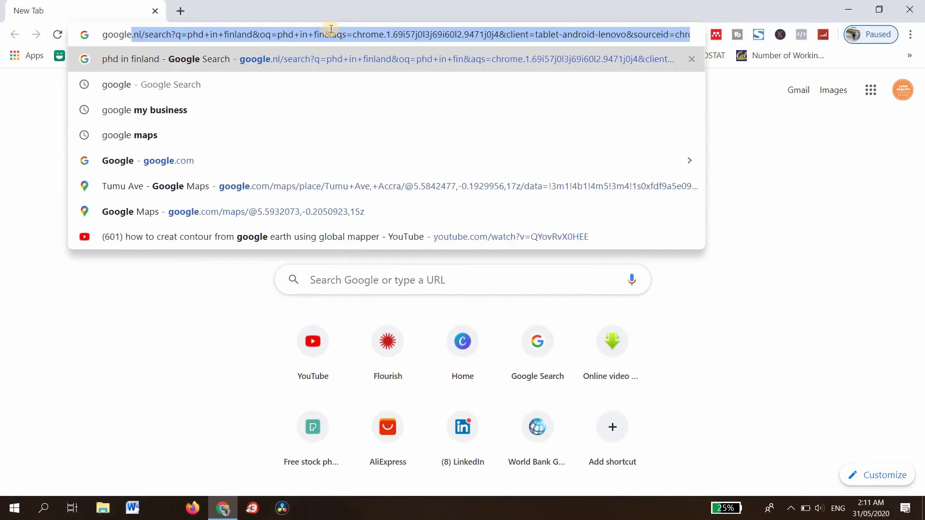
type(" bus")
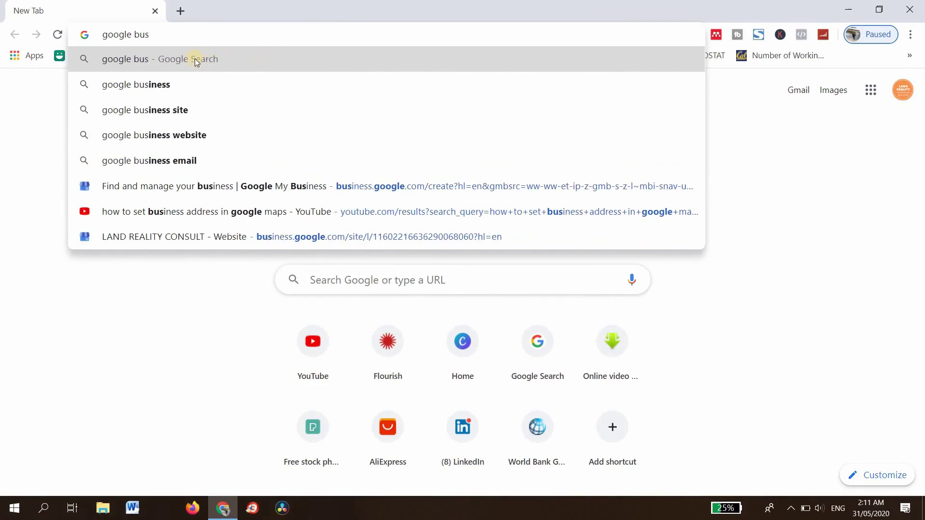
left_click(174, 84)
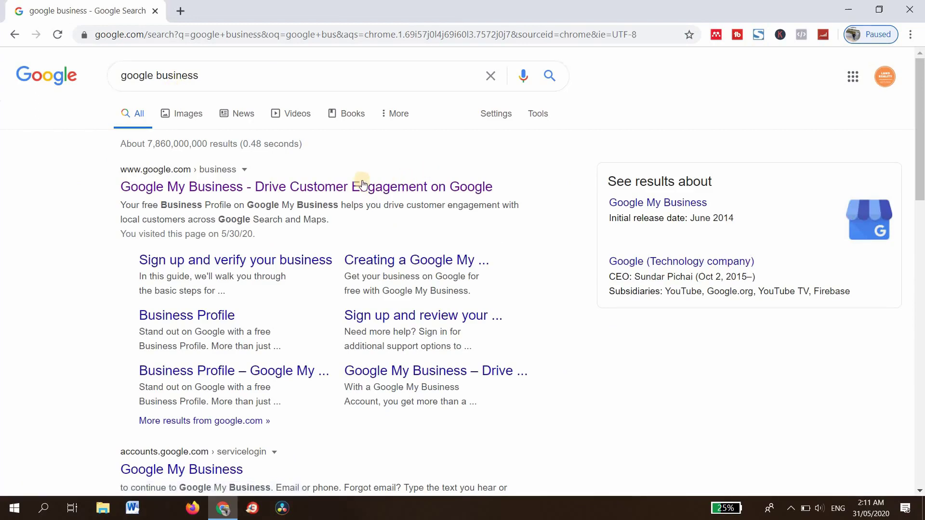
left_click(299, 191)
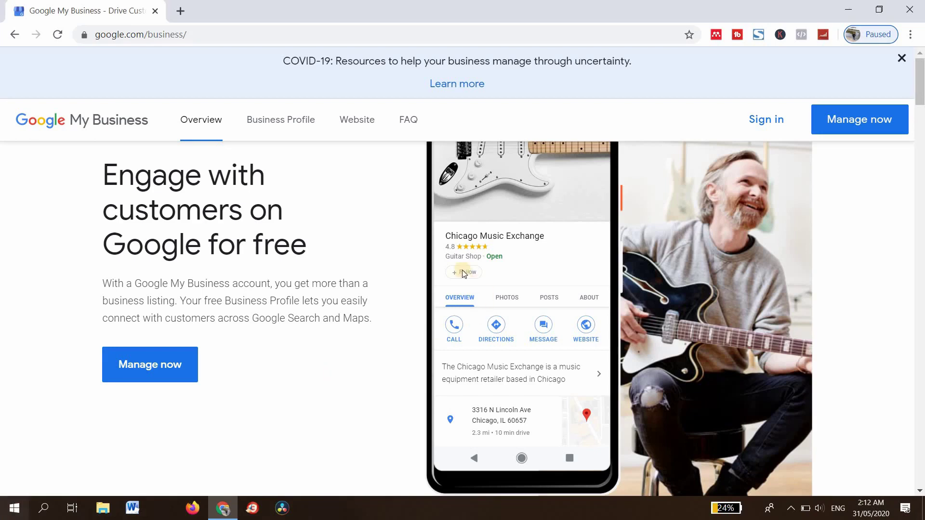
Choose Manage now and sign in to reach the LAND REALITY CONSULT dashboard.
left_click(886, 121)
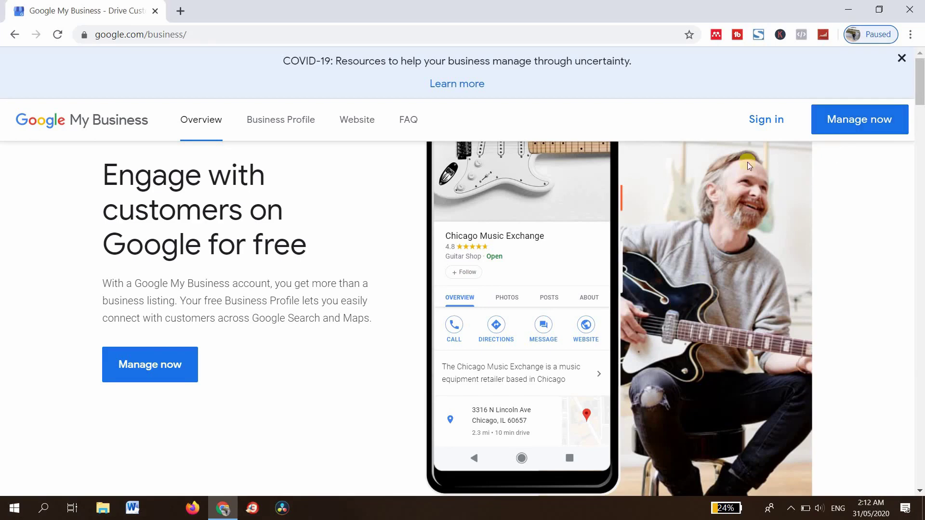
left_click(762, 125)
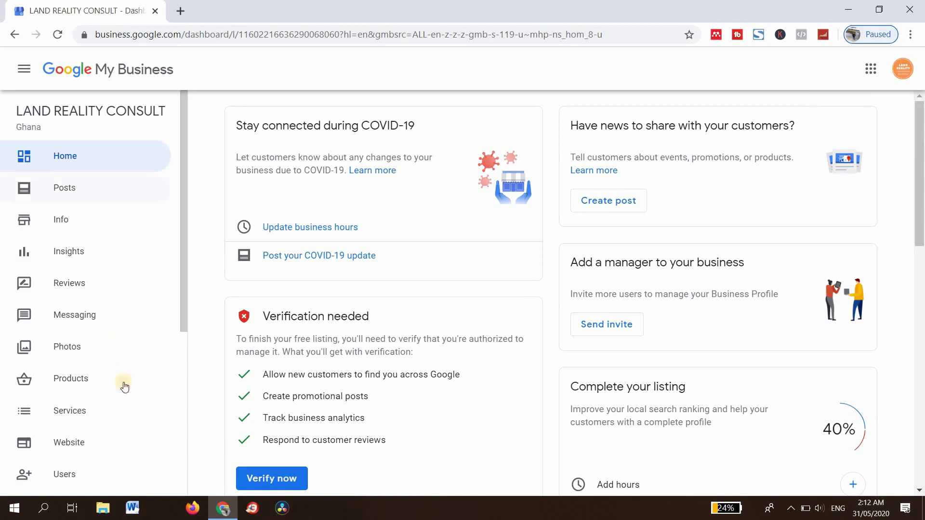
Scroll the dashboard sidebar and choose Add new location.
scroll(169, 313, "down", 3)
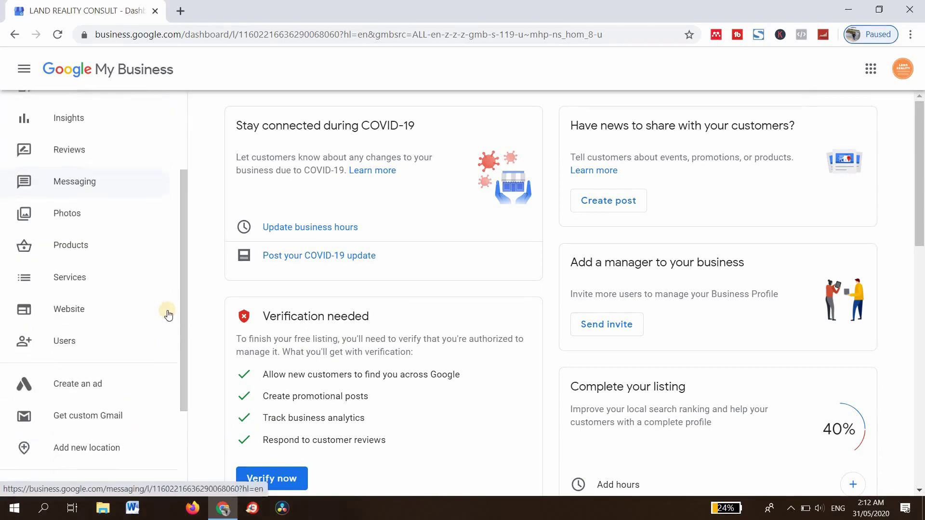
scroll(103, 343, "down", 3)
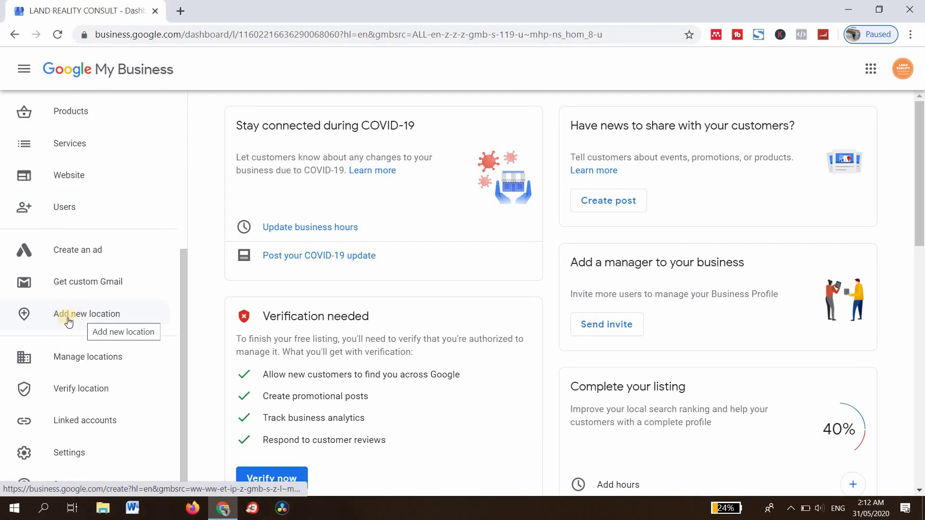
left_click(93, 317)
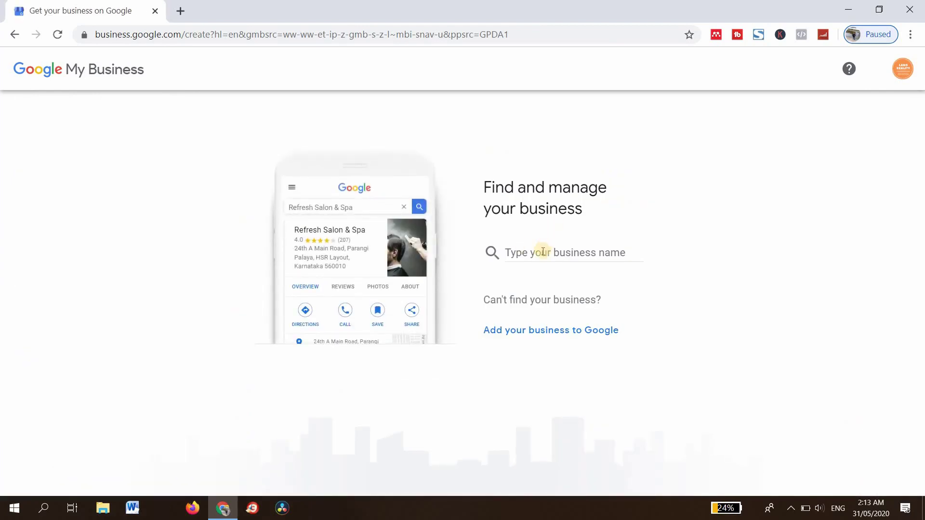
Enter 'Land Reality Consult' as the business name, go back, and re-enter it.
left_click(543, 252)
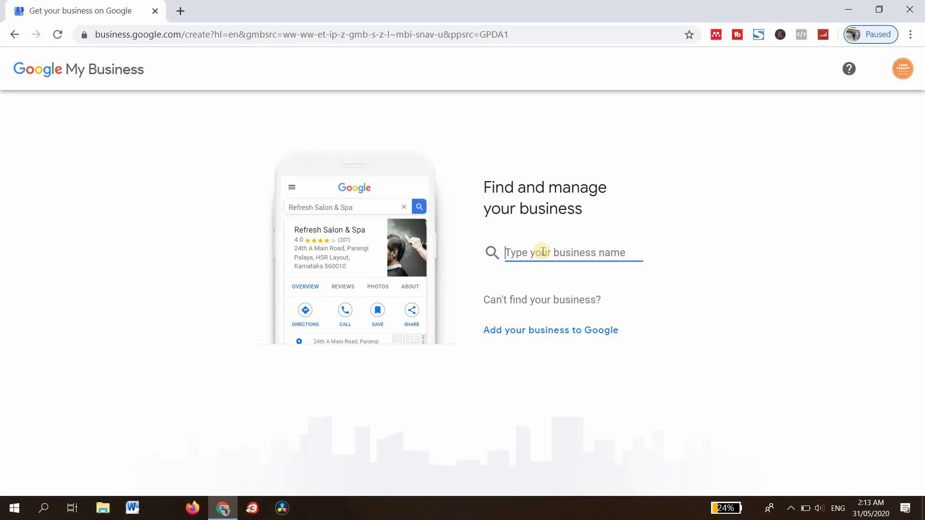
type("Land")
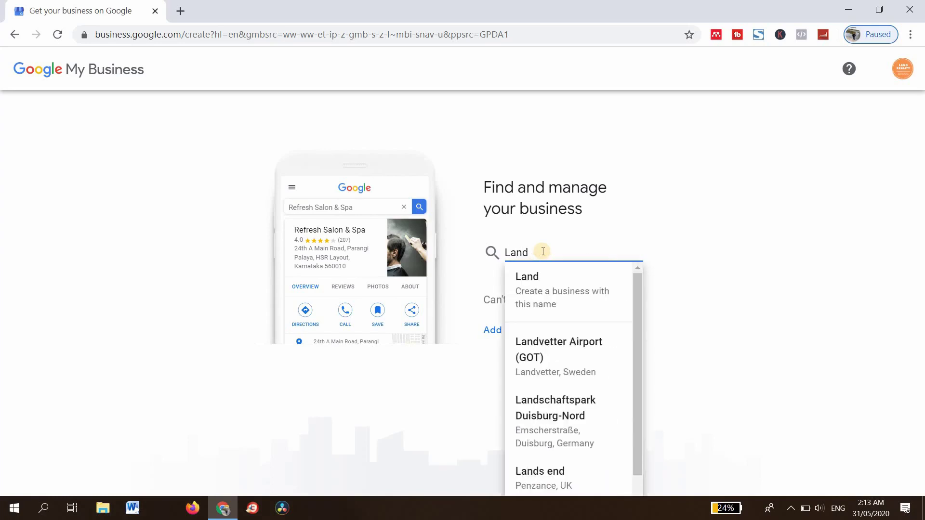
type(" Realit")
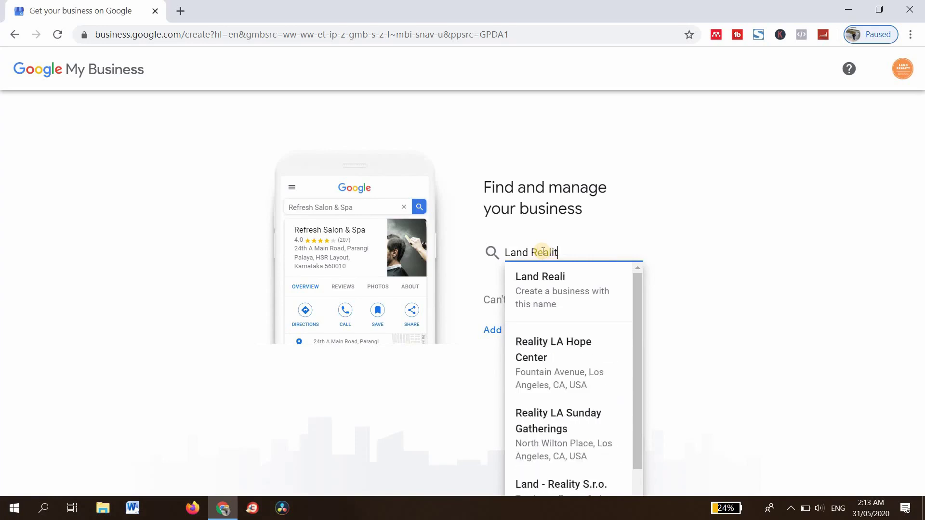
type("y Con")
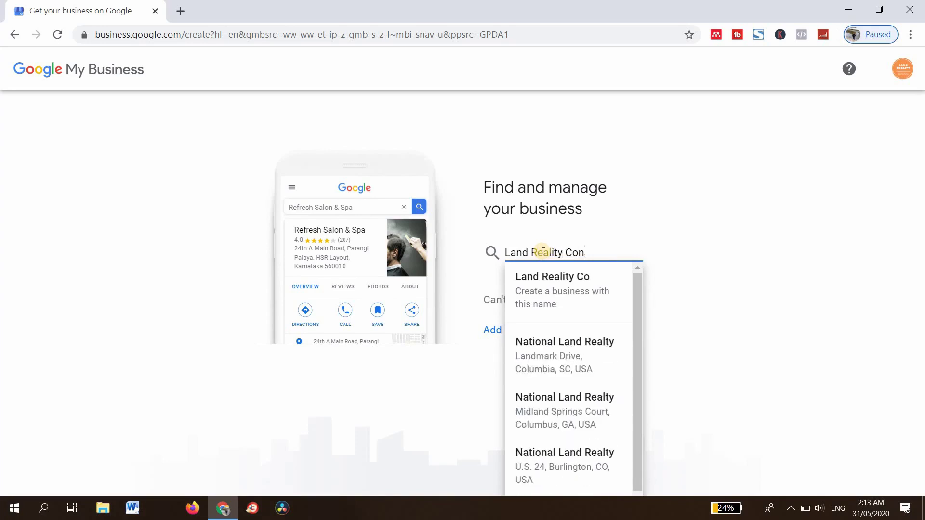
type("sult")
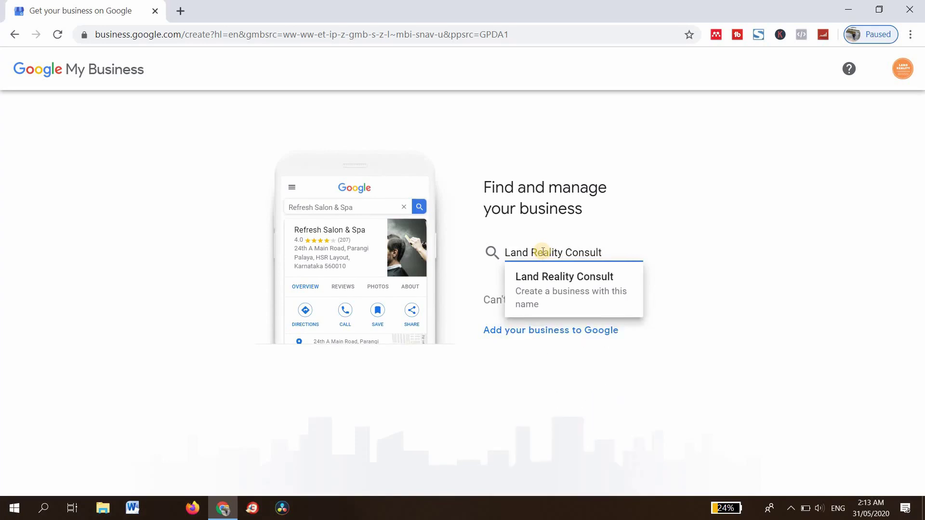
left_click(577, 278)
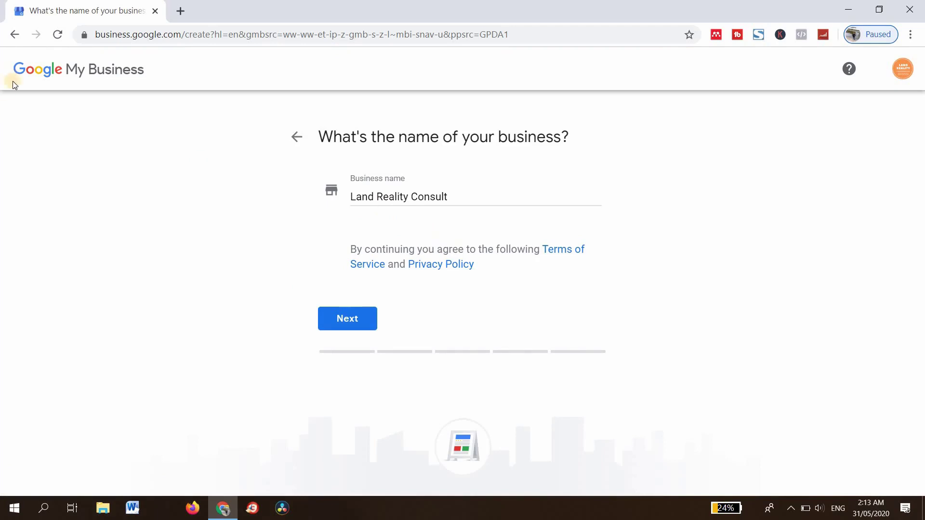
left_click(14, 34)
left_click(519, 251)
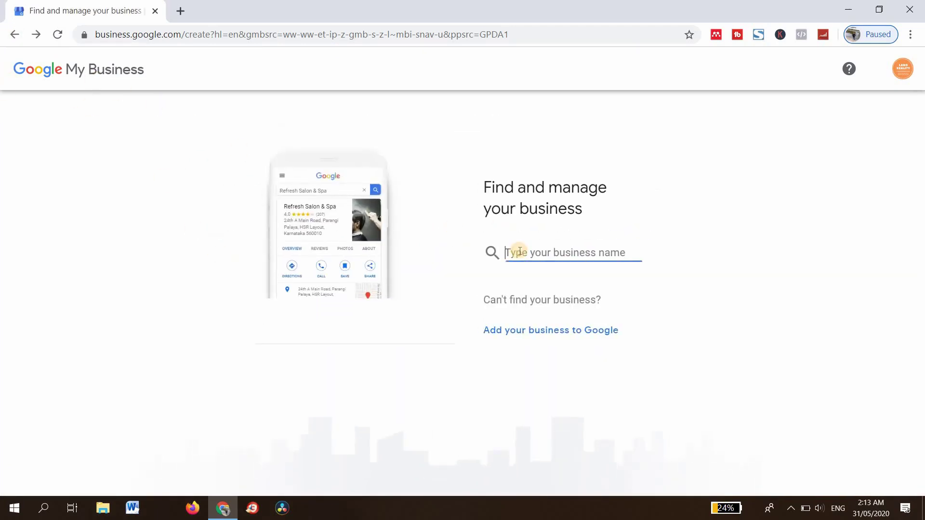
type("La")
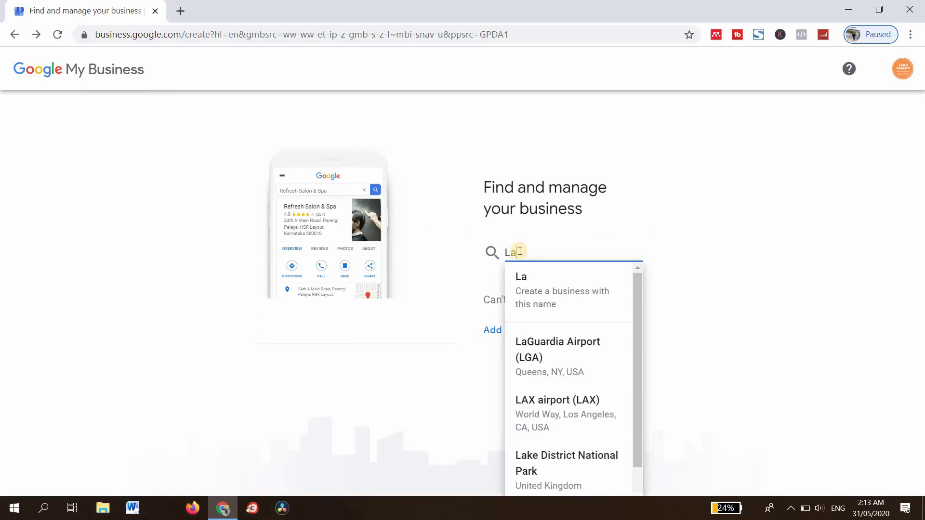
type("nd Rea")
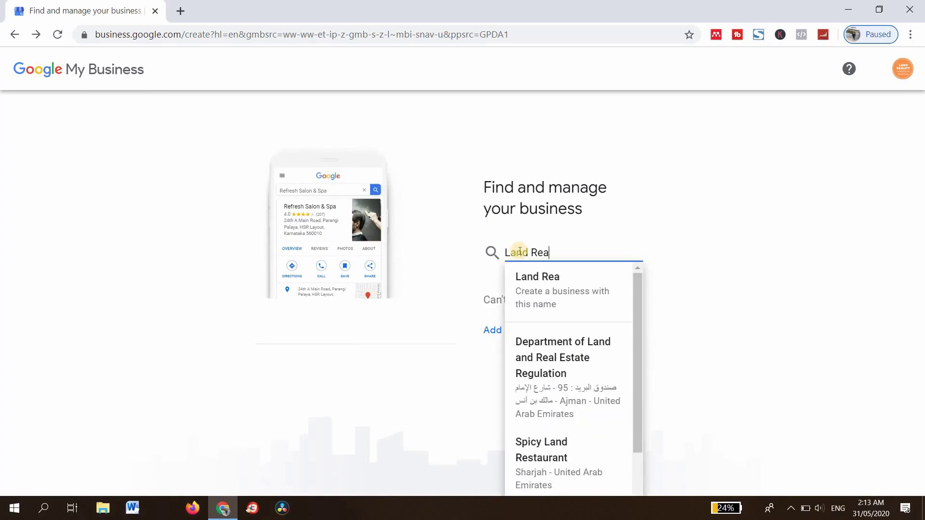
type("lity ")
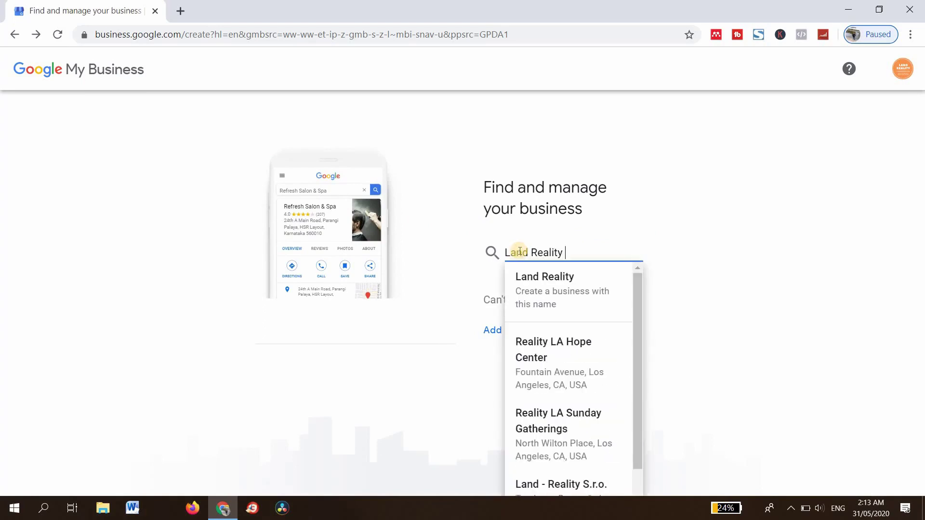
type("Consul")
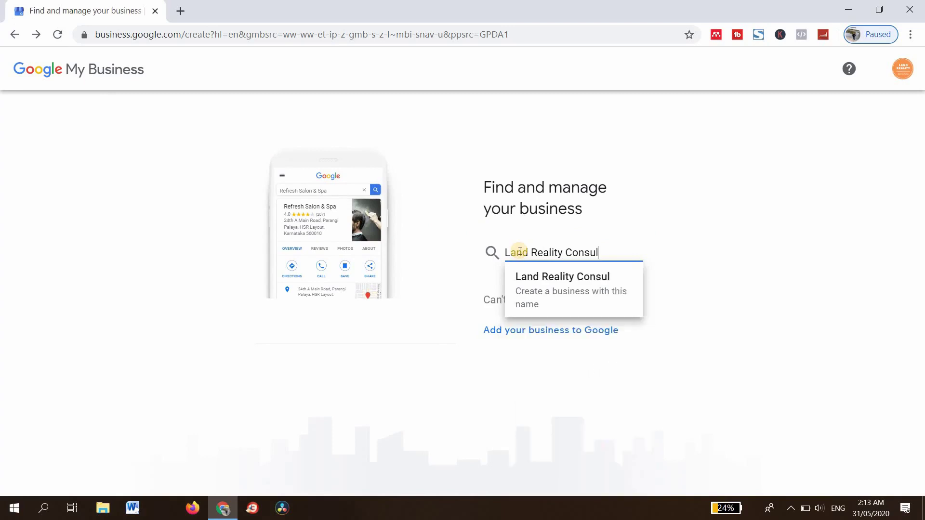
type("t")
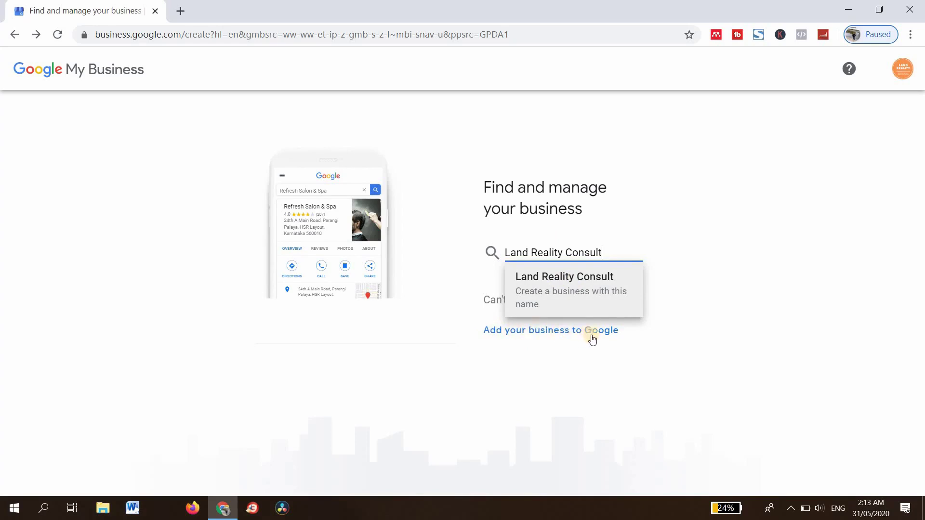
Submit the name Land Reality Consult and set the category to Real estate consultant.
left_click(568, 278)
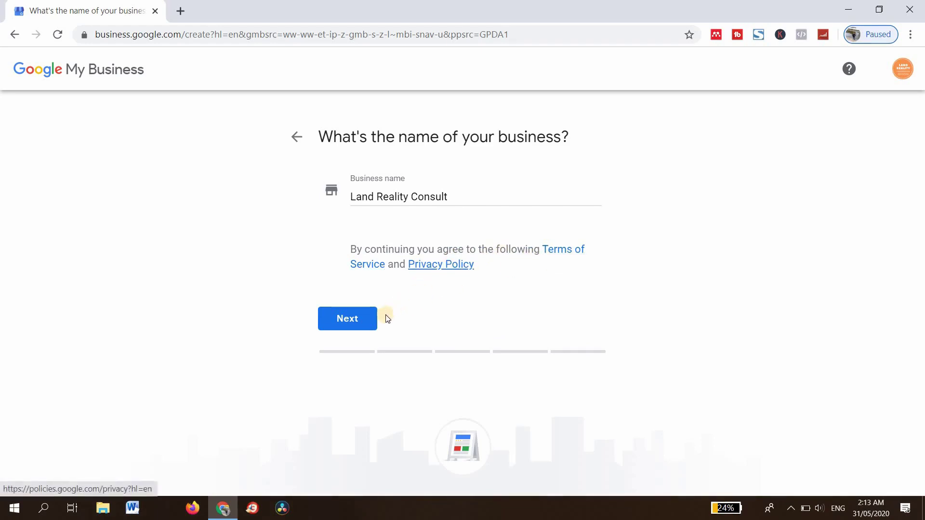
left_click(357, 320)
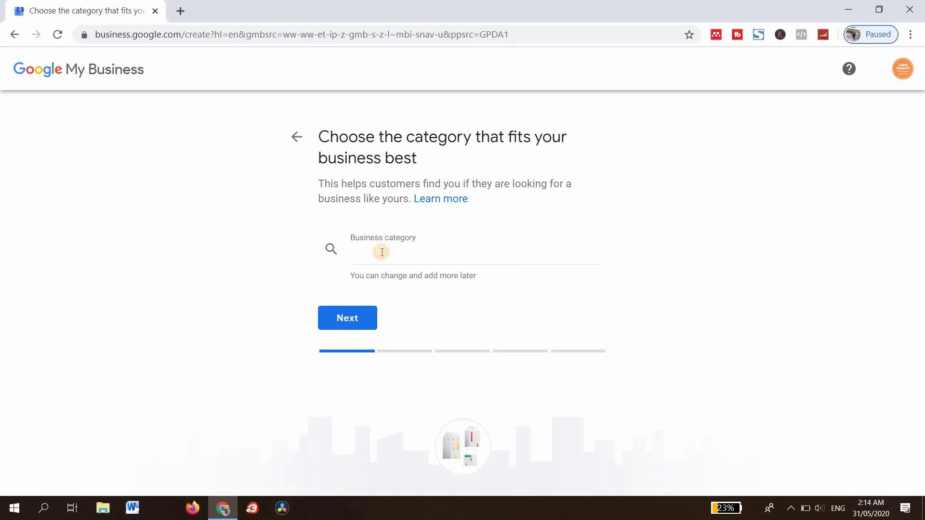
left_click(382, 252)
type("Rea")
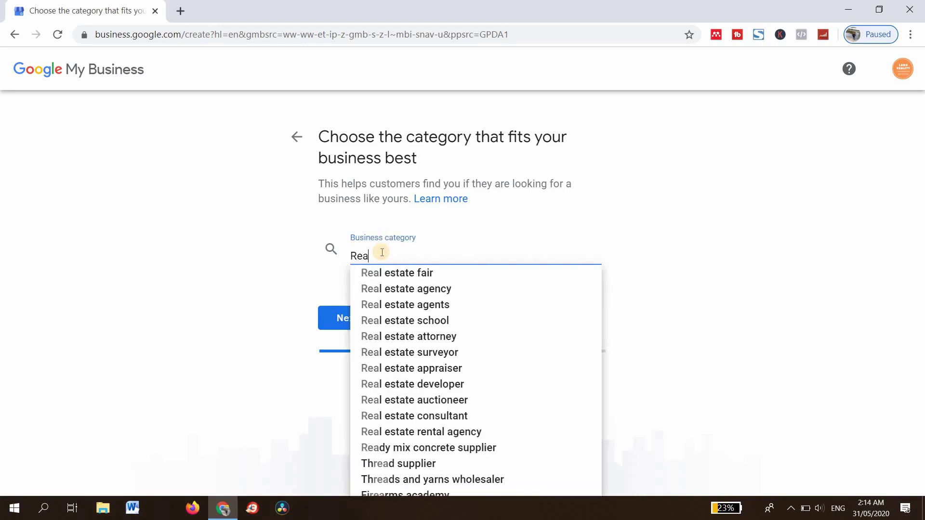
type("l")
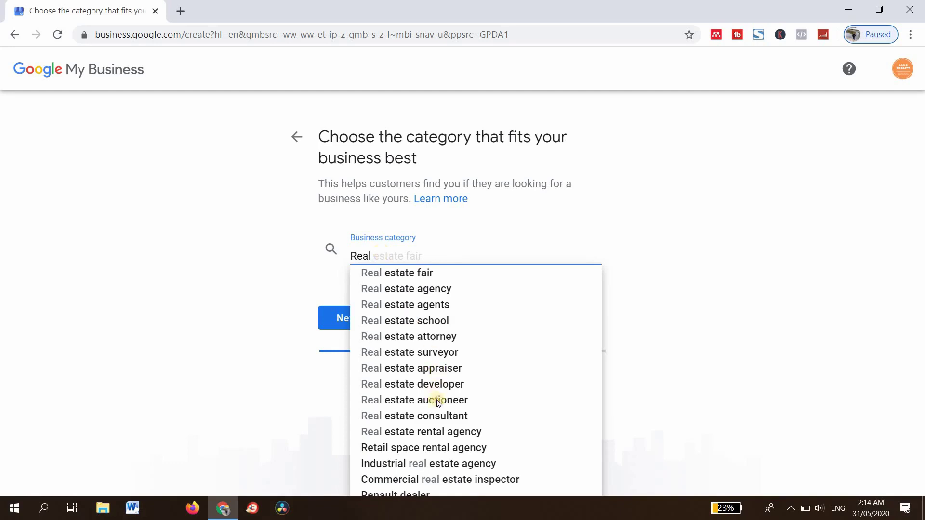
left_click(439, 415)
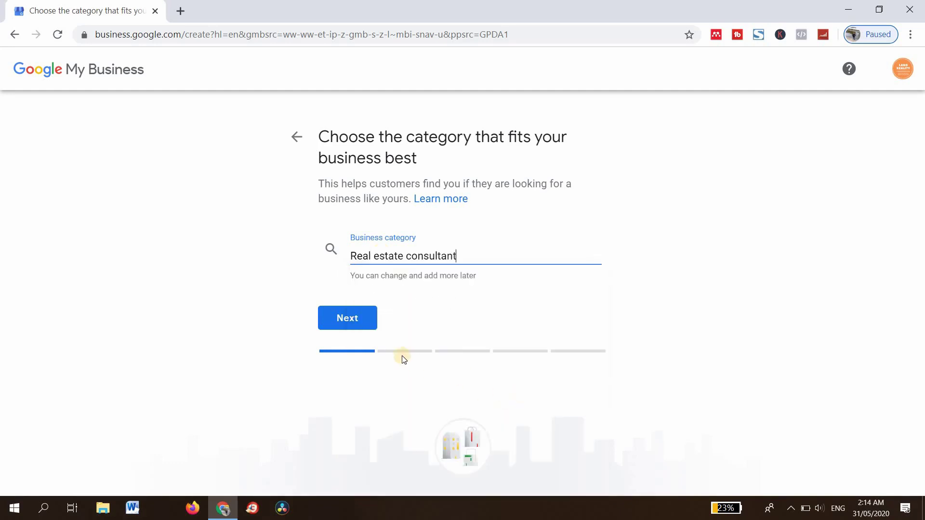
left_click(372, 332)
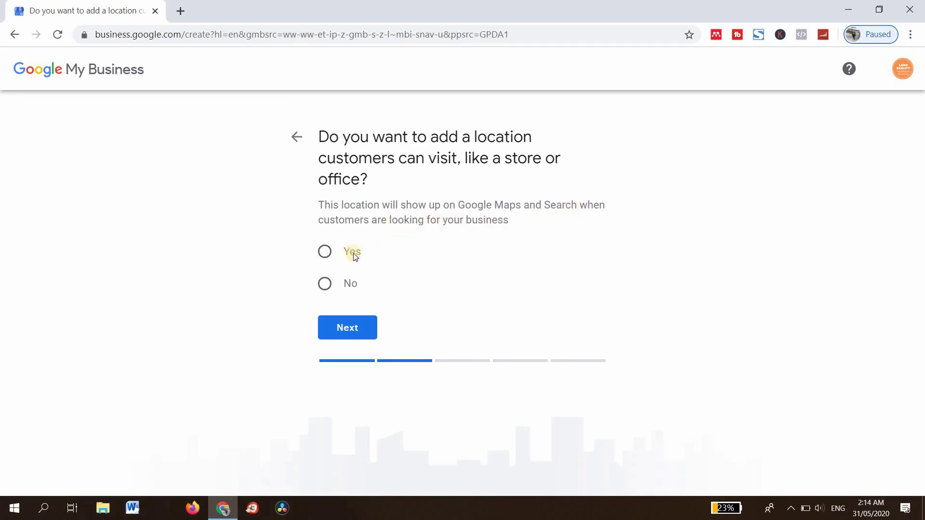
Confirm customers can visit the location and enter street address 'Ruga crescent'.
left_click(325, 252)
left_click(355, 328)
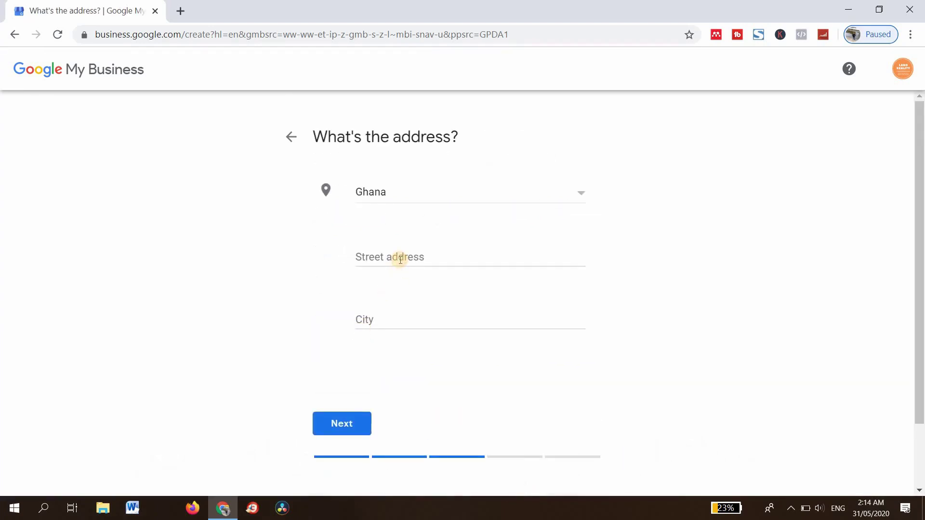
left_click(400, 260)
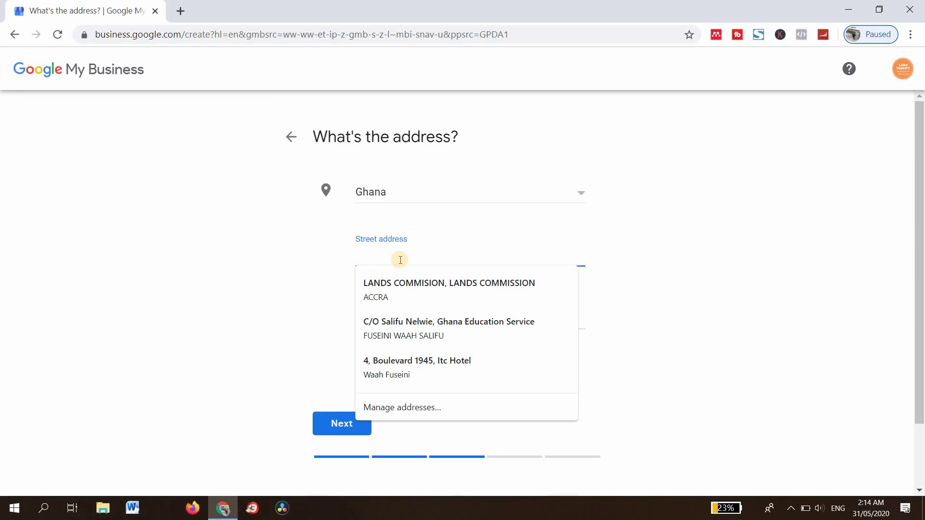
type("Ruga")
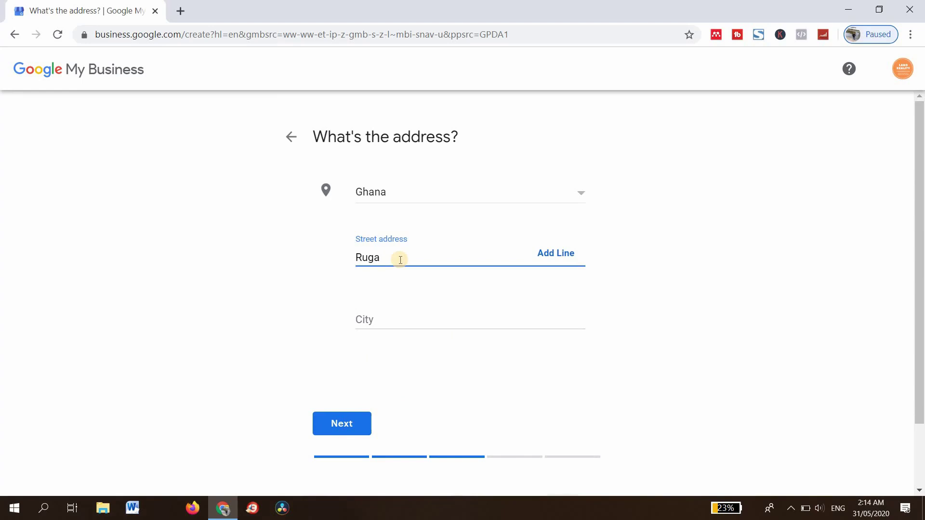
type(" crescent")
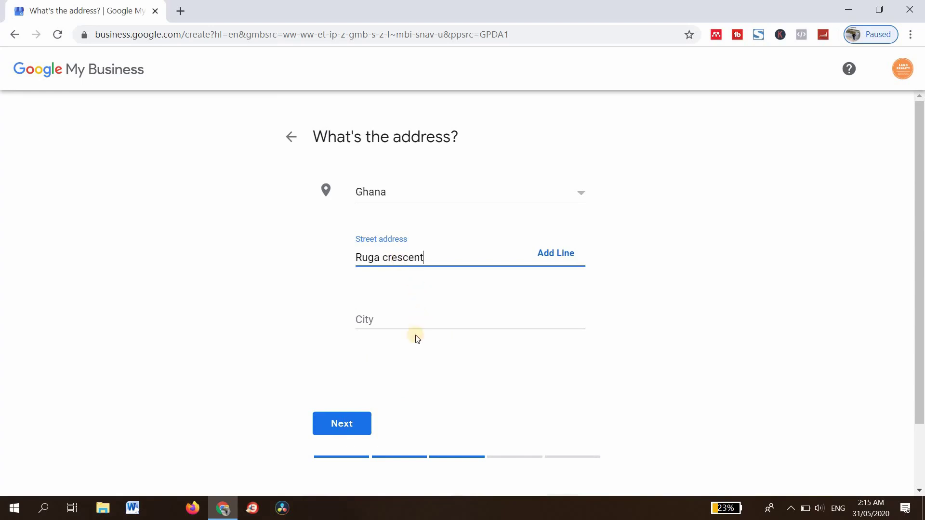
left_click(394, 324)
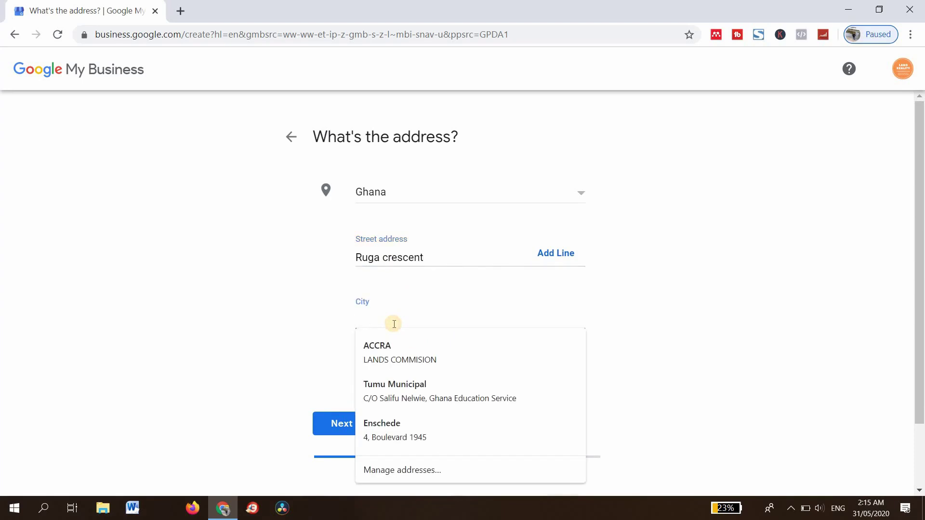
type("Accra")
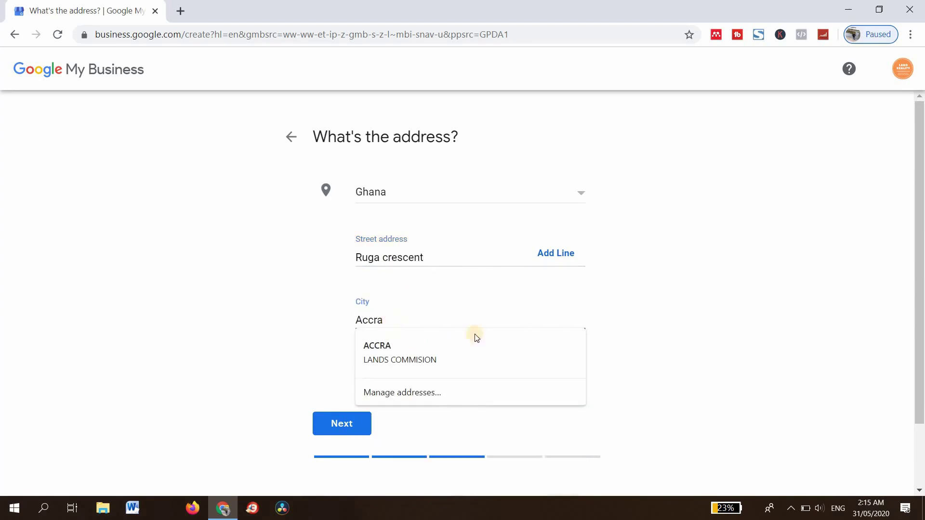
key("Down")
key("Up")
key("Escape")
left_click(353, 443)
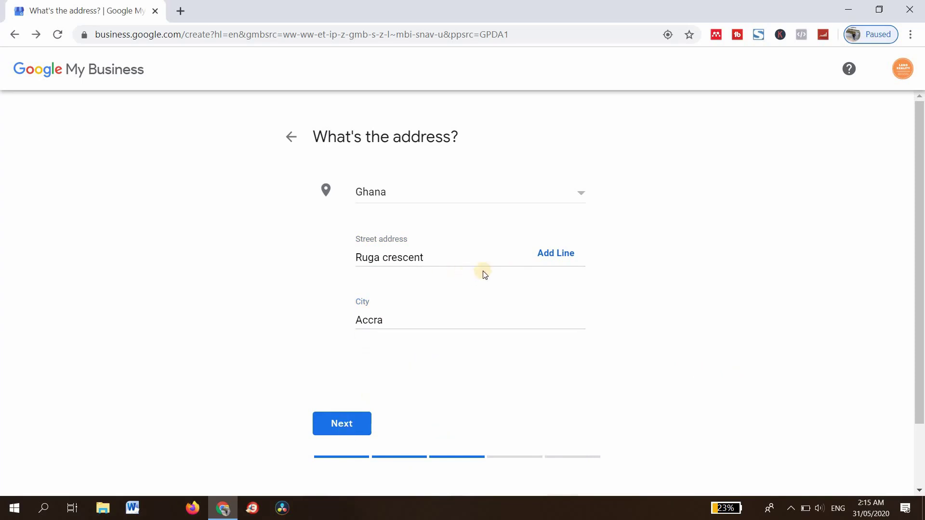
left_click(563, 258)
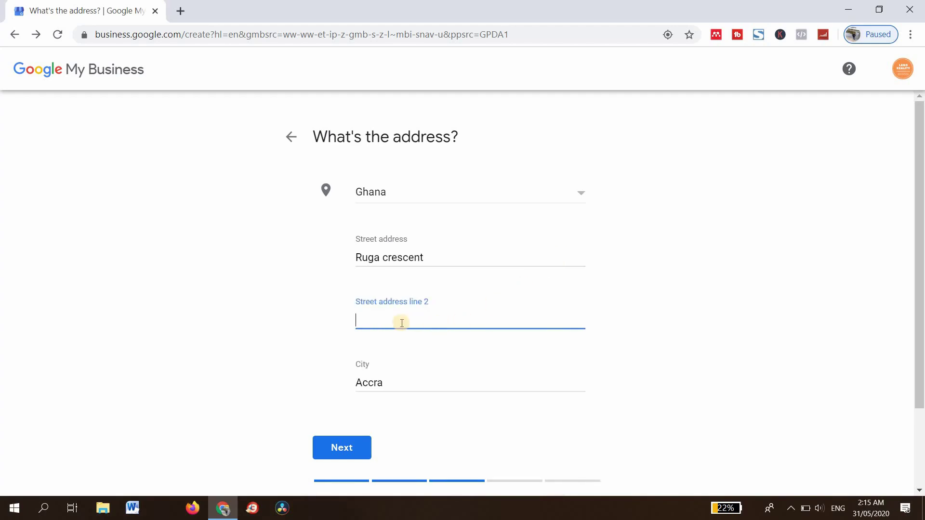
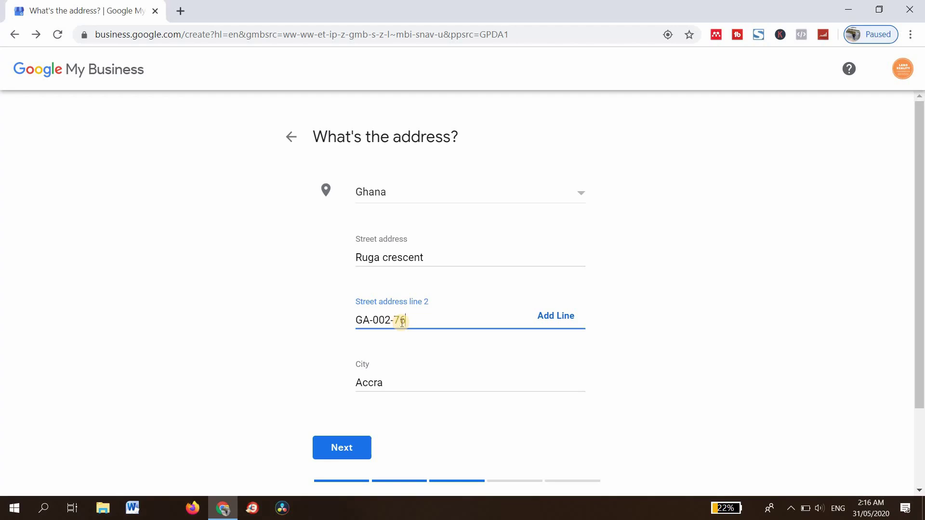
Submit the address and drag the map marker near Odoi Kwao and Patrice Lumumba streets.
left_click(346, 447)
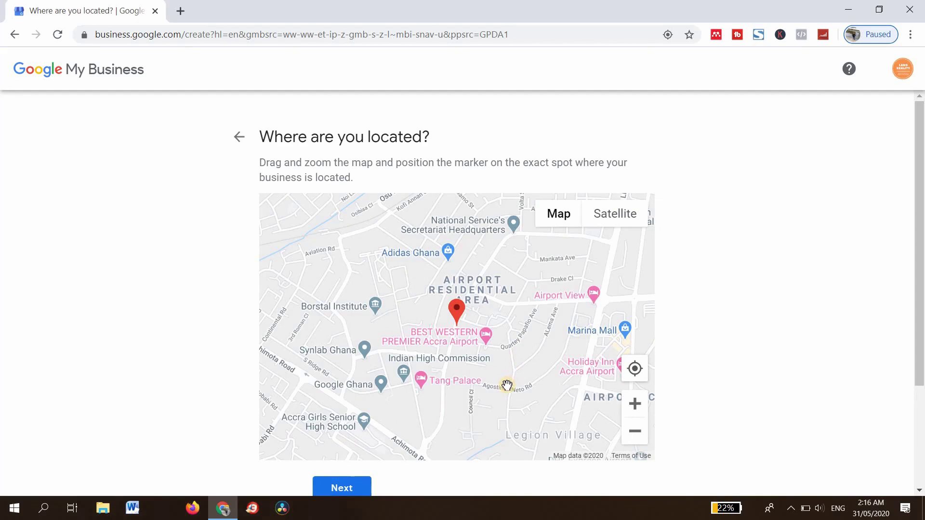
scroll(482, 351, "up", 1)
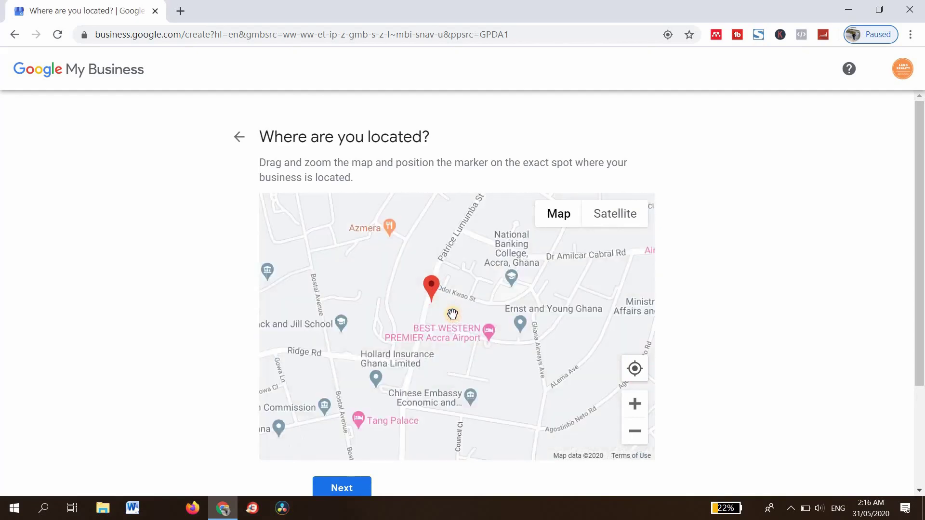
scroll(452, 314, "up", 2)
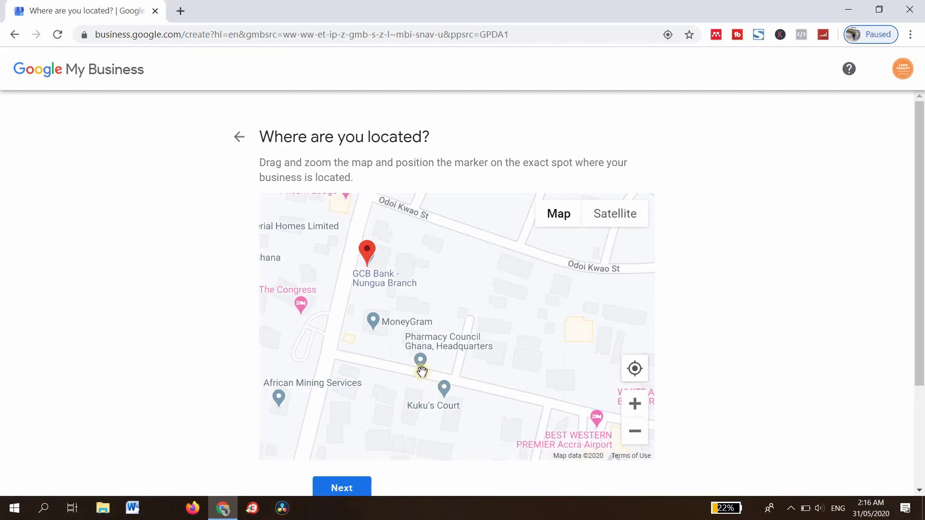
scroll(406, 372, "down", 2)
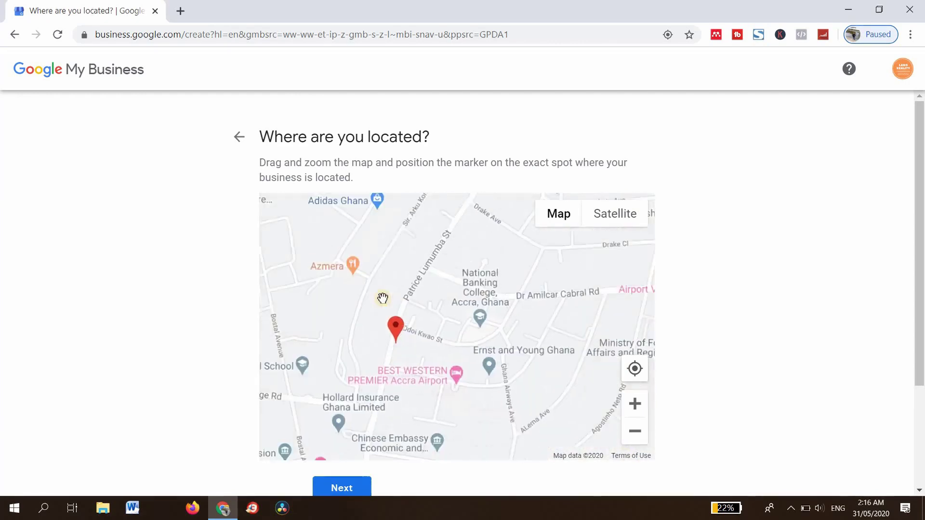
mouse_move(396, 328)
left_mouse_down()
mouse_move(424, 308)
mouse_move(415, 230)
mouse_move(609, 303)
mouse_move(437, 316)
left_mouse_up()
mouse_move(532, 414)
left_mouse_down()
mouse_move(383, 269)
mouse_move(353, 291)
mouse_move(376, 318)
mouse_move(376, 241)
mouse_move(444, 312)
mouse_move(420, 343)
mouse_move(378, 305)
mouse_move(392, 264)
mouse_move(497, 241)
mouse_move(449, 309)
mouse_move(381, 309)
left_mouse_up()
Move the marker northwest toward Ayawaso and confirm its position.
scroll(465, 333, "down", 2)
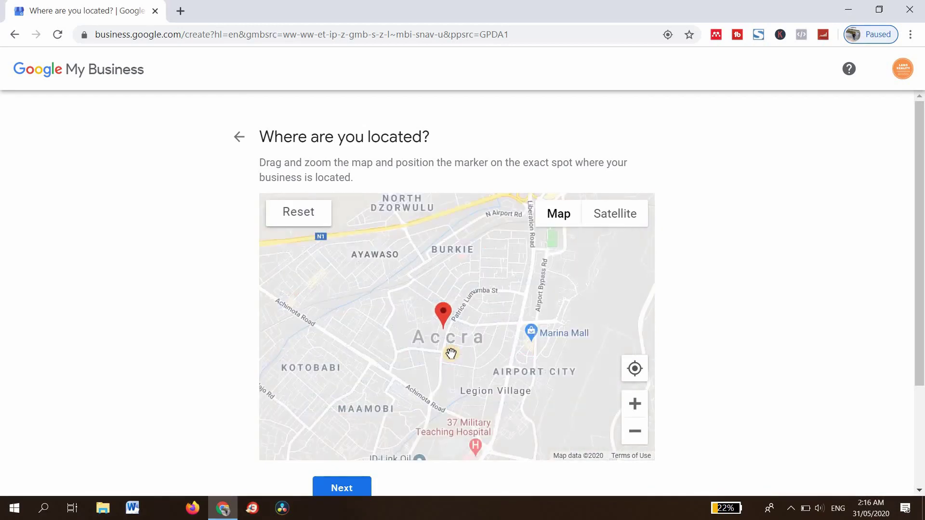
scroll(451, 354, "down", 2)
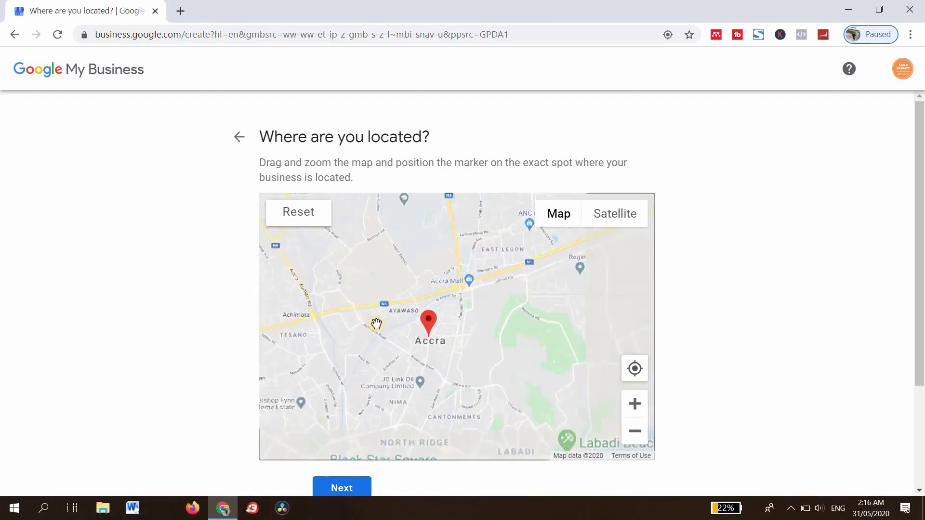
scroll(378, 324, "up", 2)
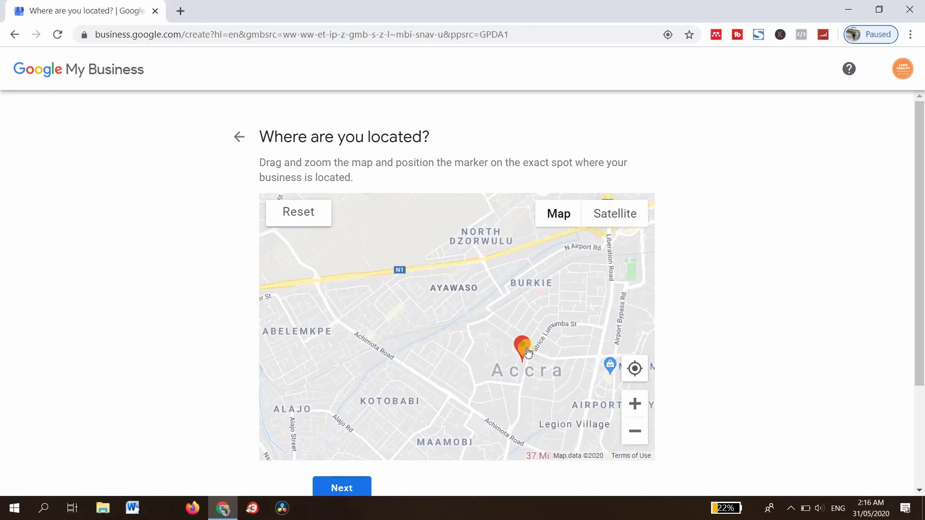
left_click_drag(529, 351, 374, 295)
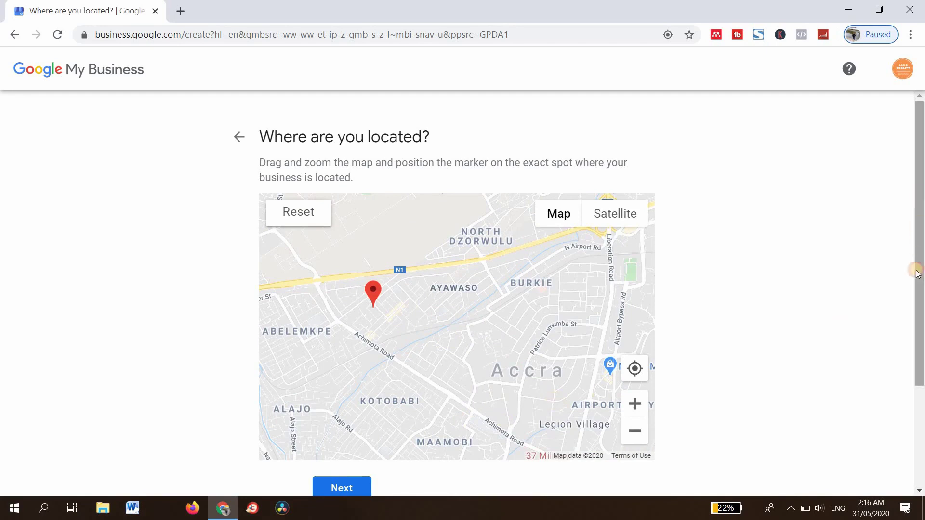
scroll(914, 268, "down", 3)
left_click(358, 356)
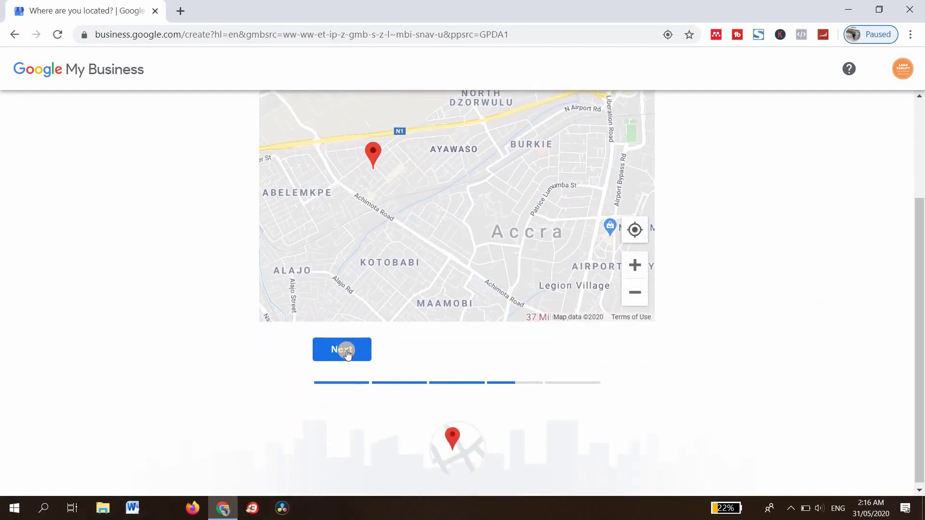
left_click(345, 348)
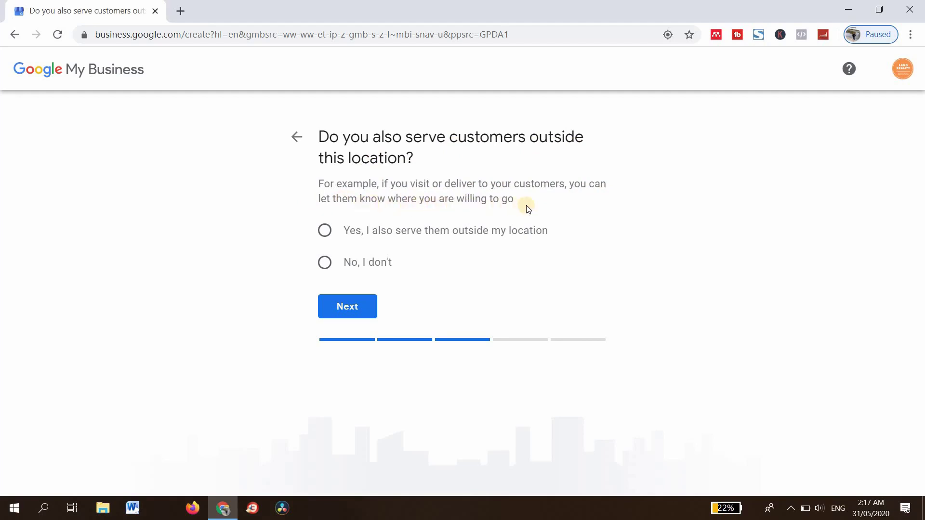
Answer yes, the business also serves customers outside its location, and continue.
left_click(326, 230)
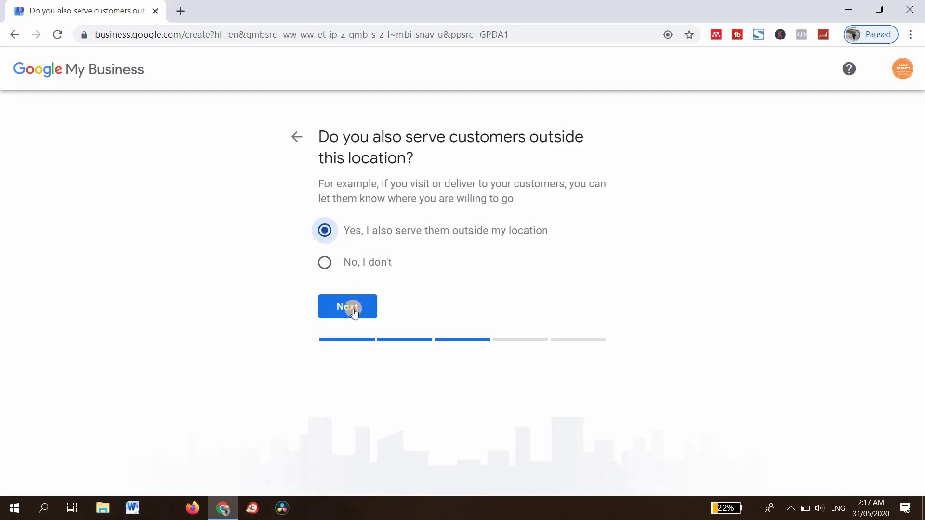
left_click(353, 309)
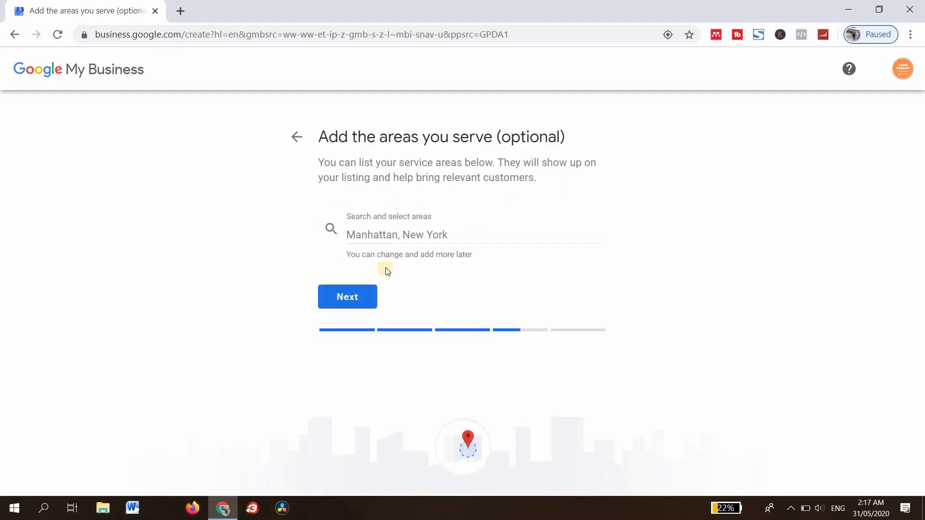
Add Upper West, Upper East and Ashanti regions of Ghana as service areas.
left_click(438, 232)
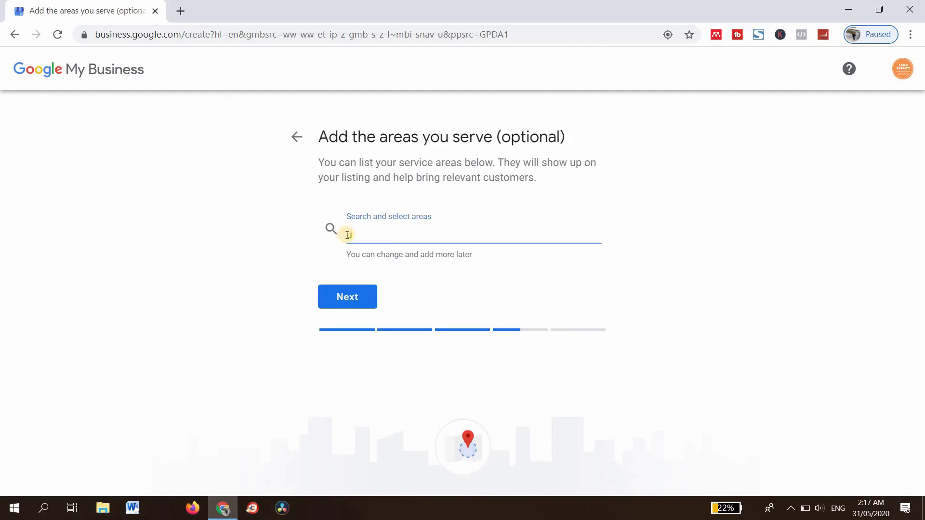
type("Upper")
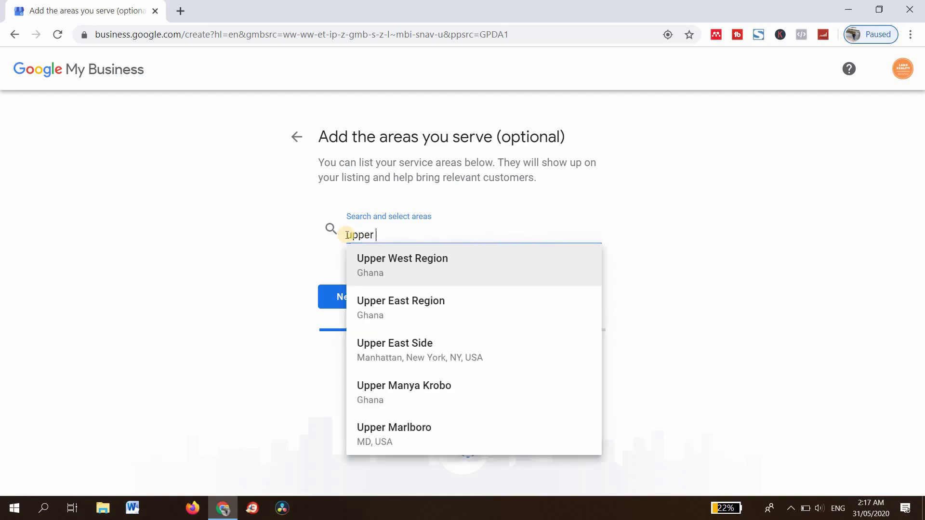
left_click(417, 261)
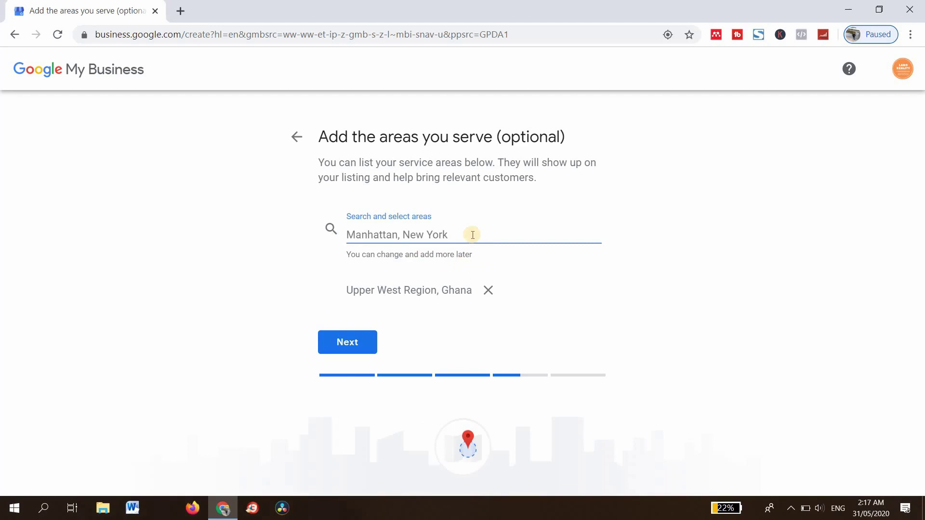
type("upp")
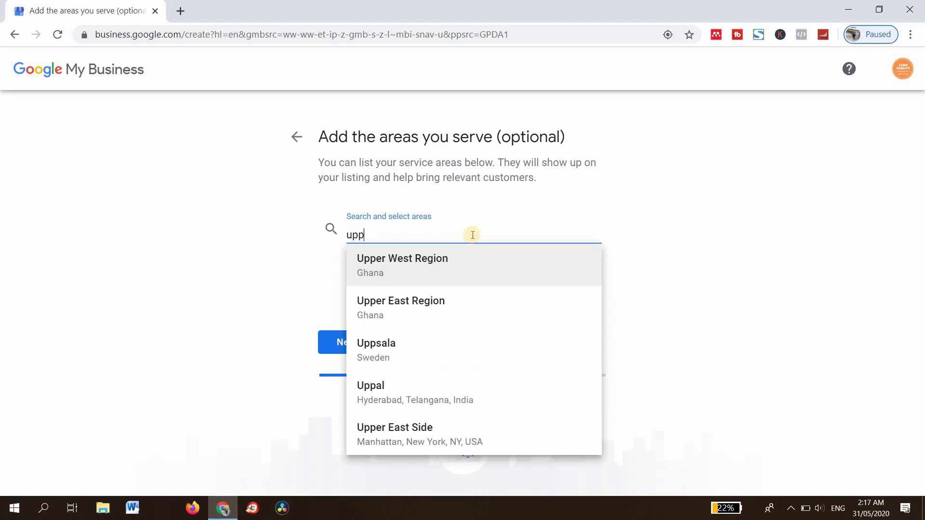
type("er est")
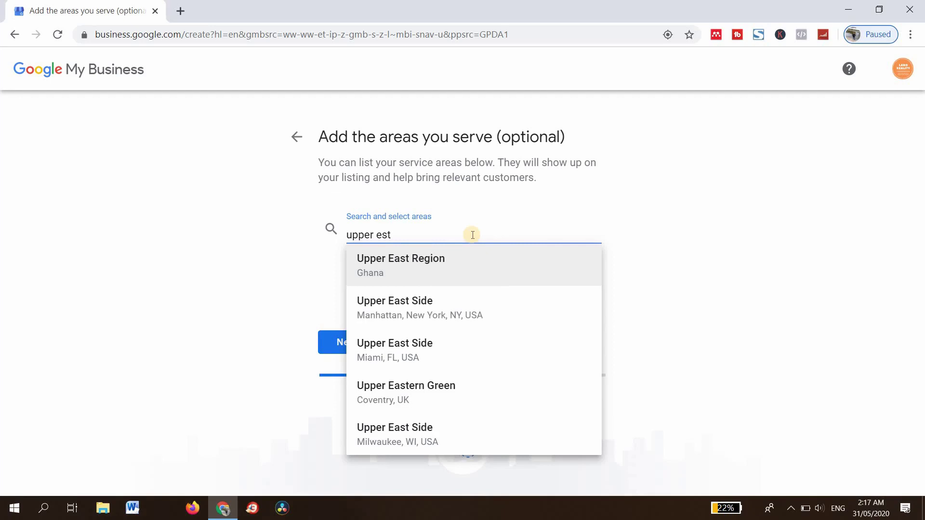
left_click(437, 260)
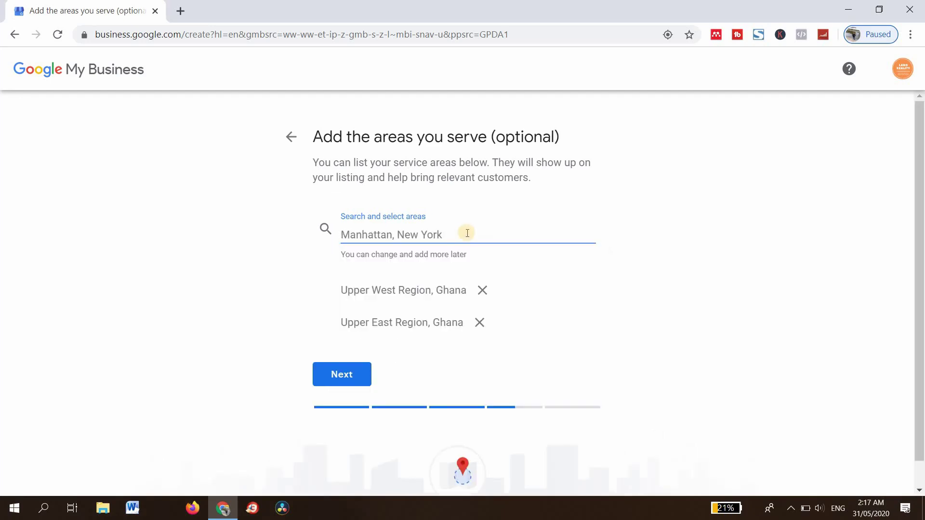
type("asha")
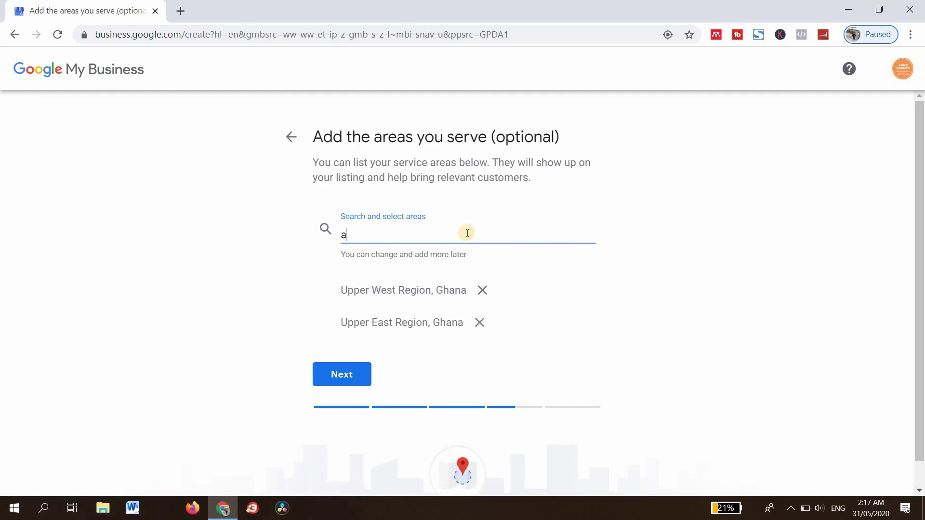
key("BackSpace")
key("BackSpace")
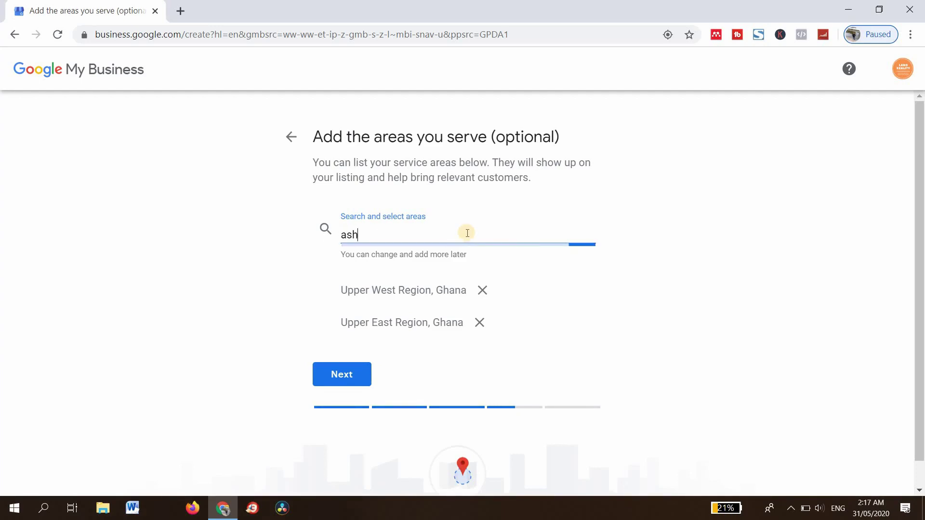
type("ha")
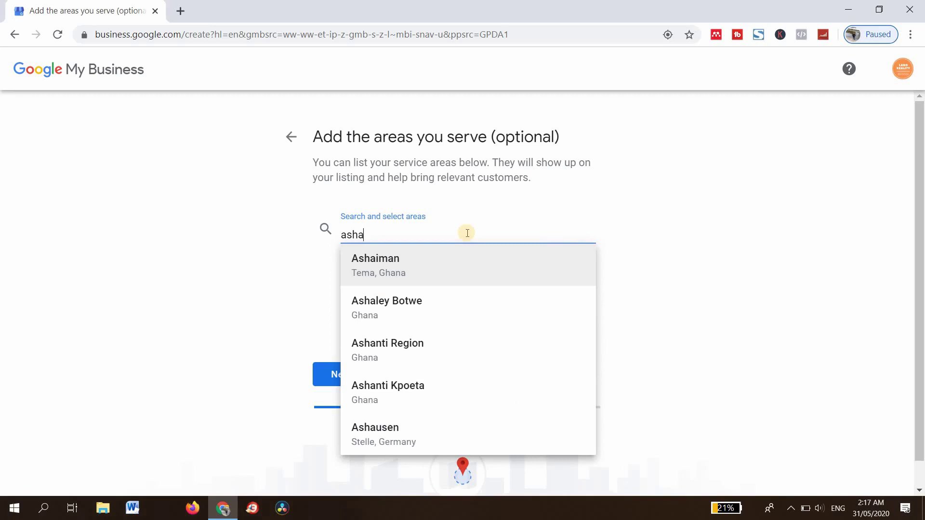
type("nt")
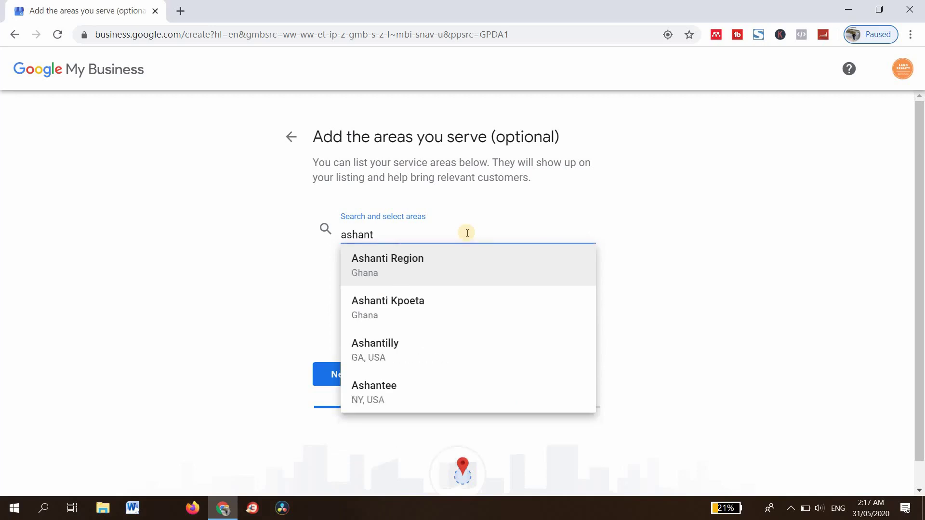
left_click(487, 274)
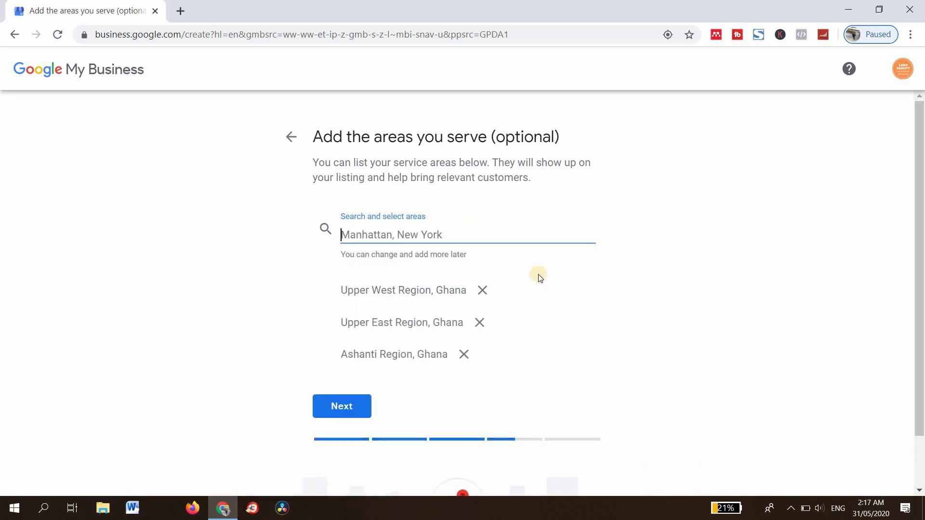
Add Eastern, Brong Ahafo, Central and Northern regions of Ghana as service areas.
type("Eas")
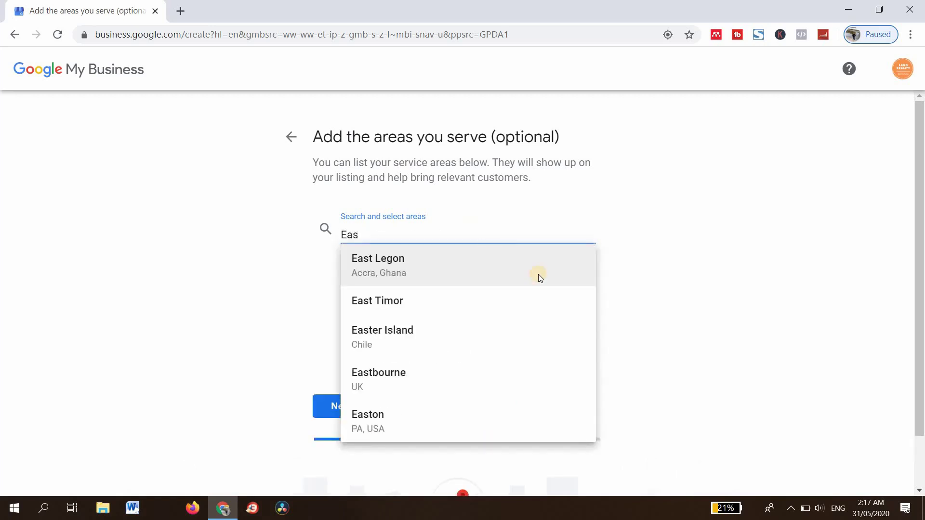
type("tern")
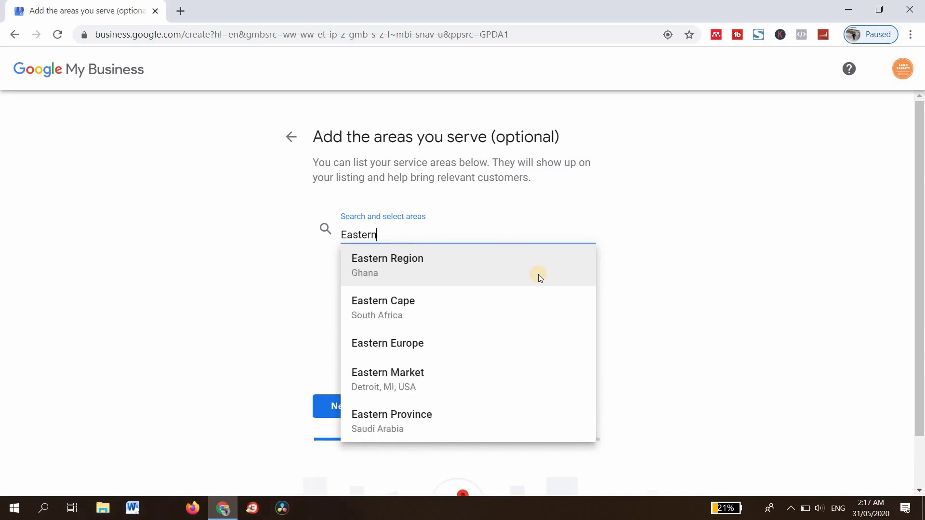
type(" reg")
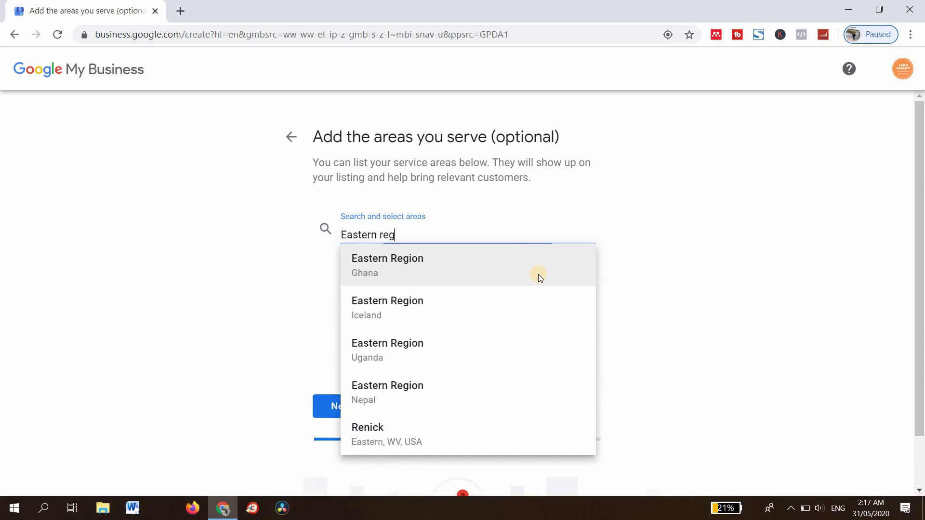
type("ions")
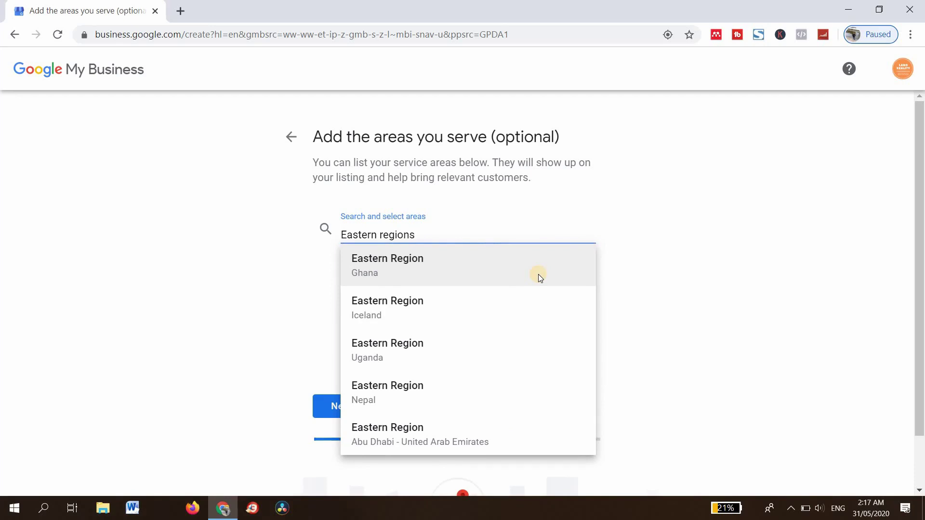
key("BackSpace")
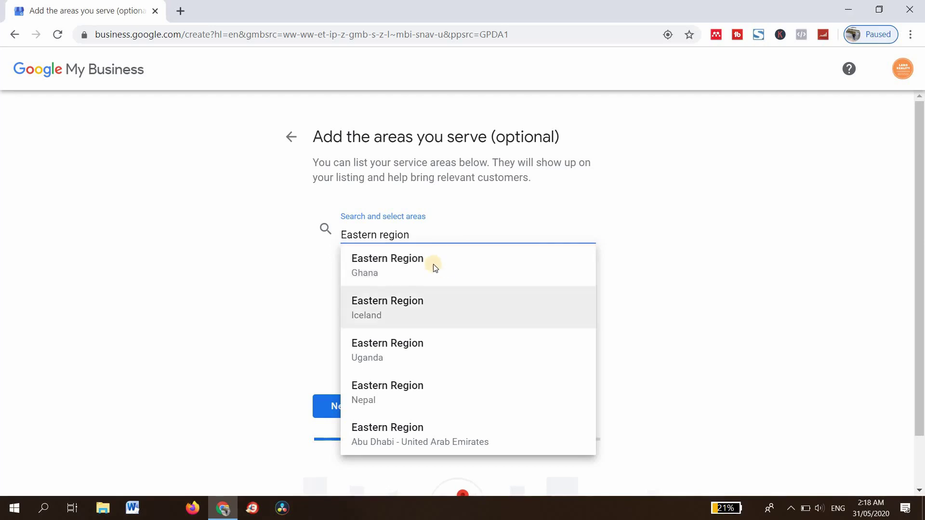
left_click(441, 247)
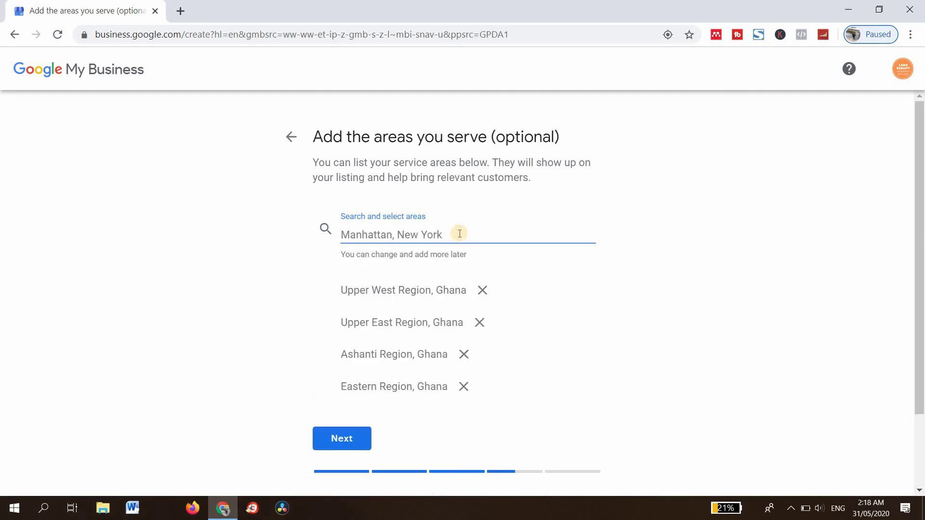
type("brong")
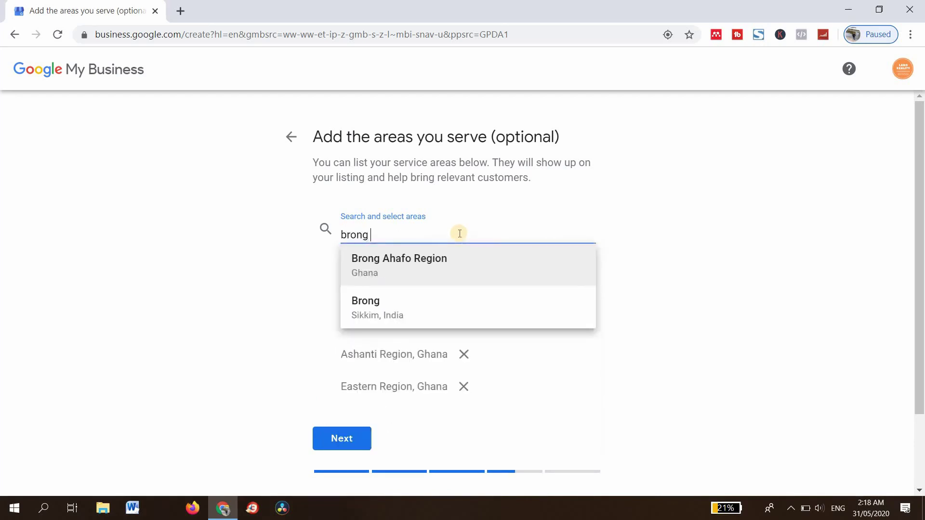
type(" a")
left_click(444, 258)
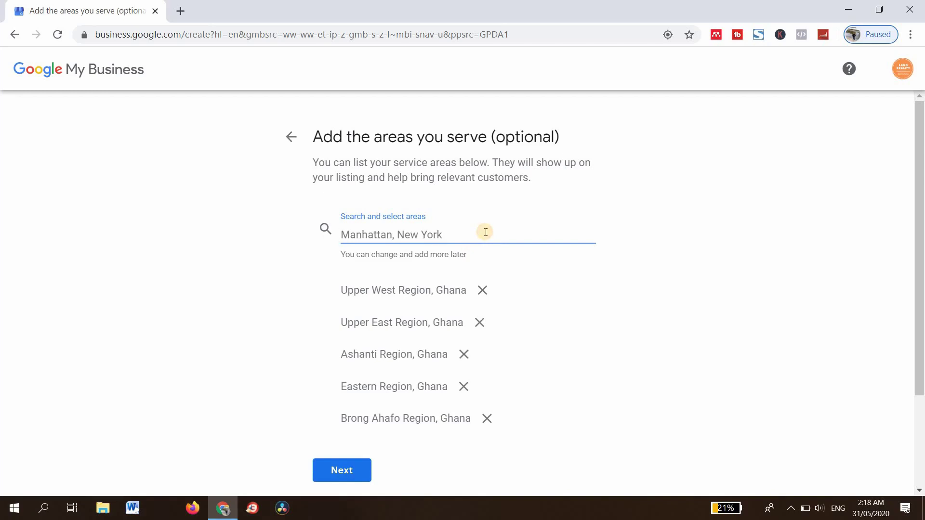
type("centra")
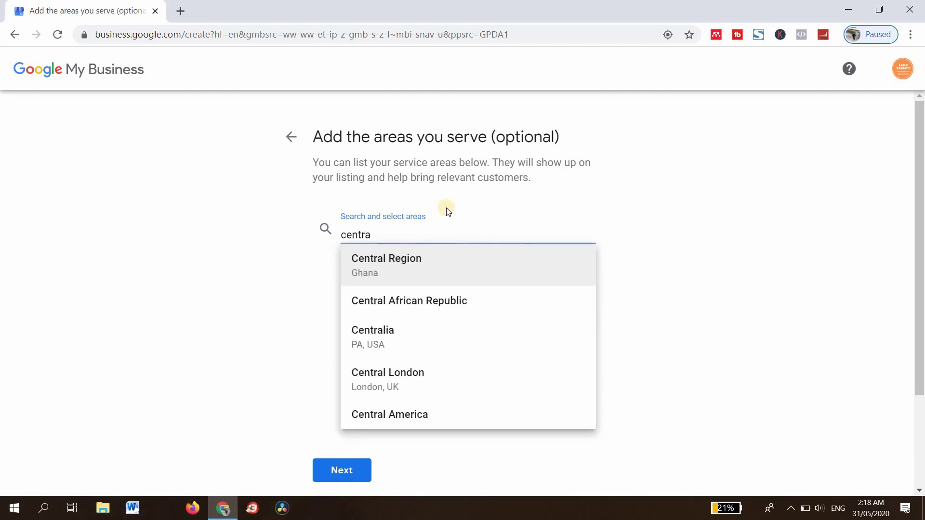
left_click(491, 249)
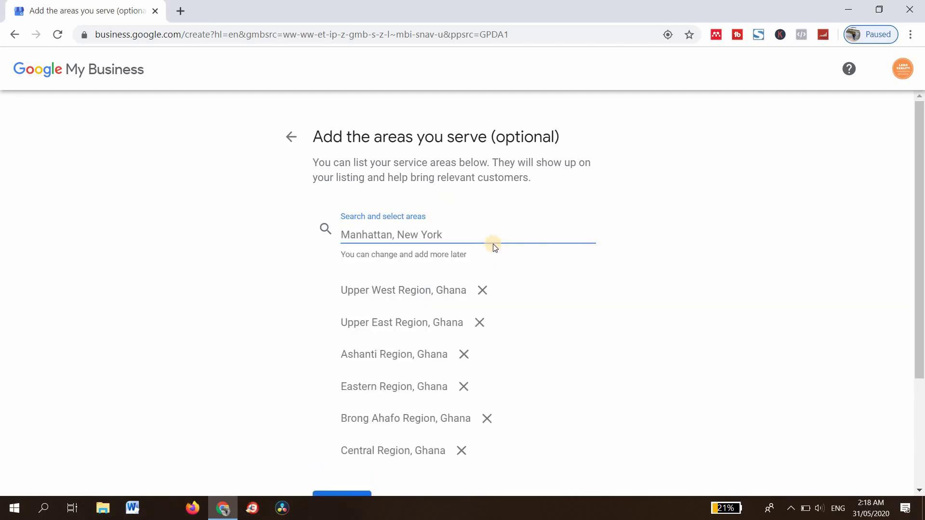
type("No")
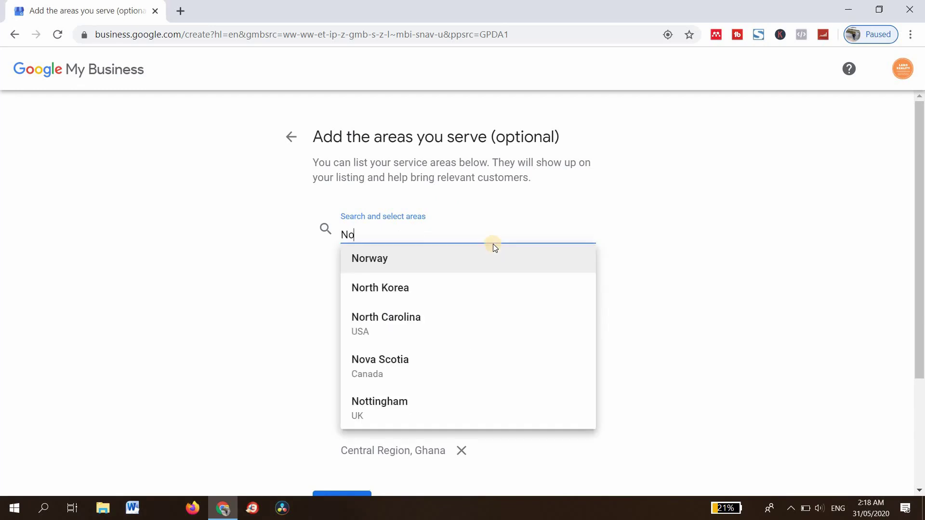
type("rther")
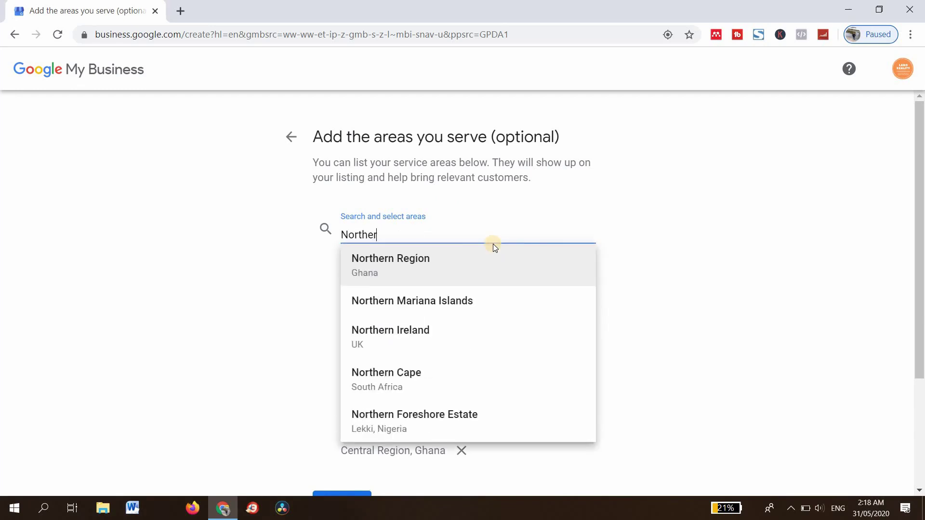
left_click(428, 268)
scroll(627, 330, "down", 4)
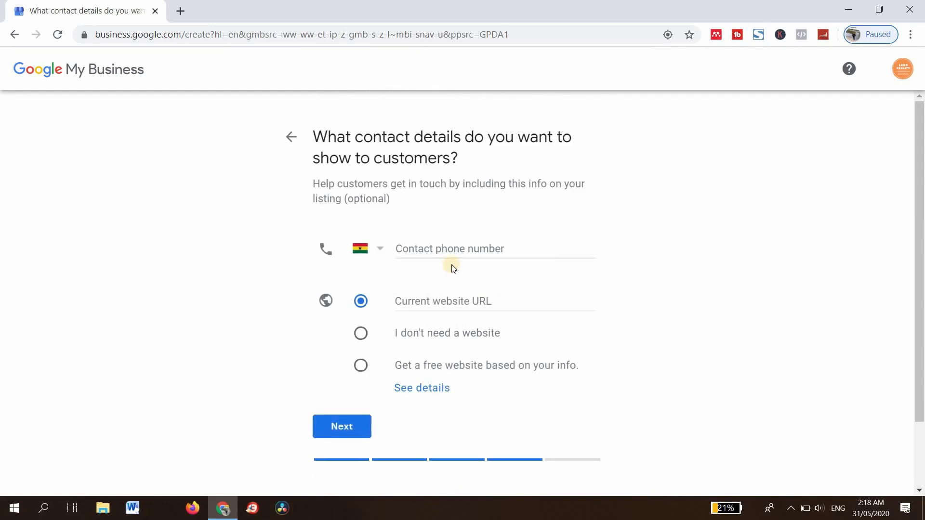
Fill in the saved contact phone number, choose no website, and continue.
left_click(444, 245)
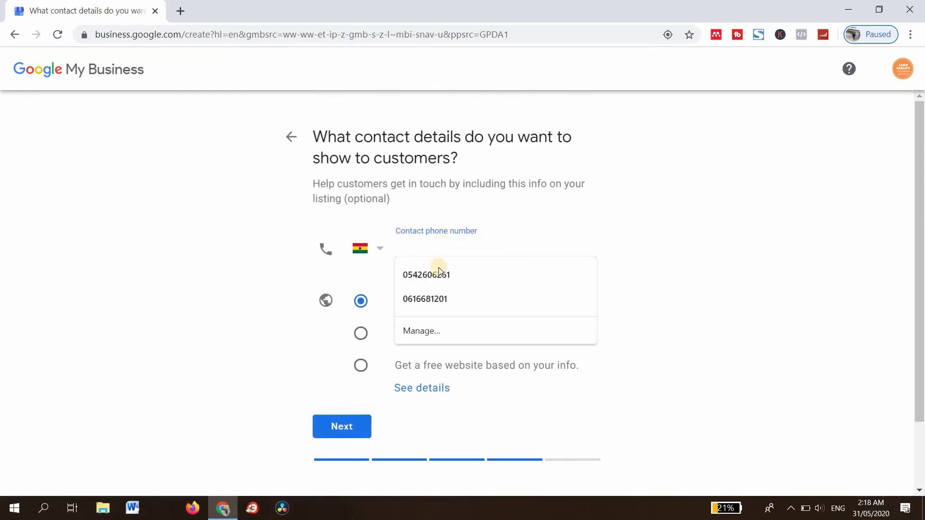
left_click(438, 268)
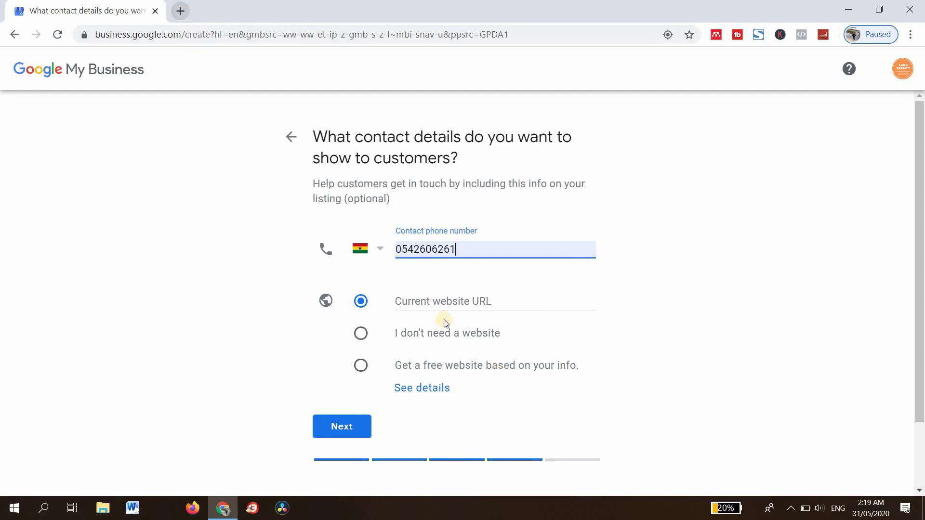
left_click(361, 340)
left_click(341, 425)
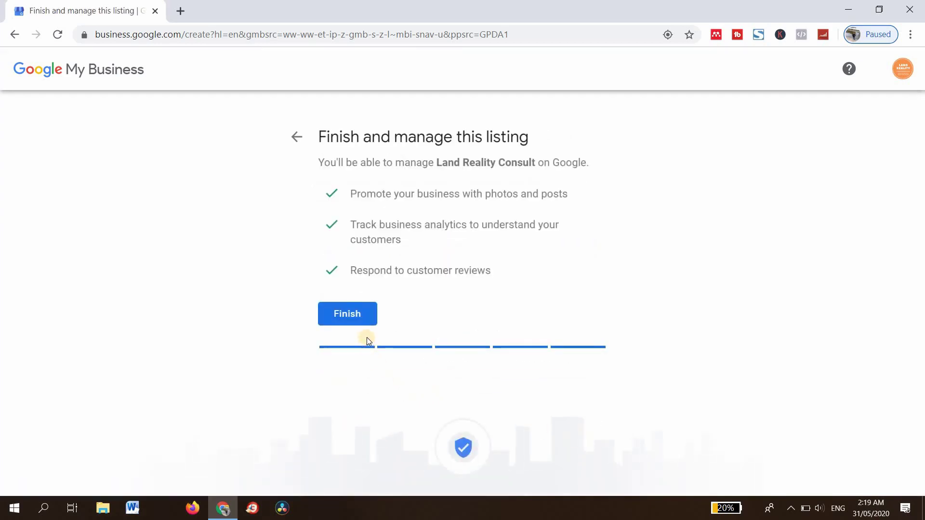
Finish creating the Land Reality Consult listing to reach the verification page.
left_click(341, 315)
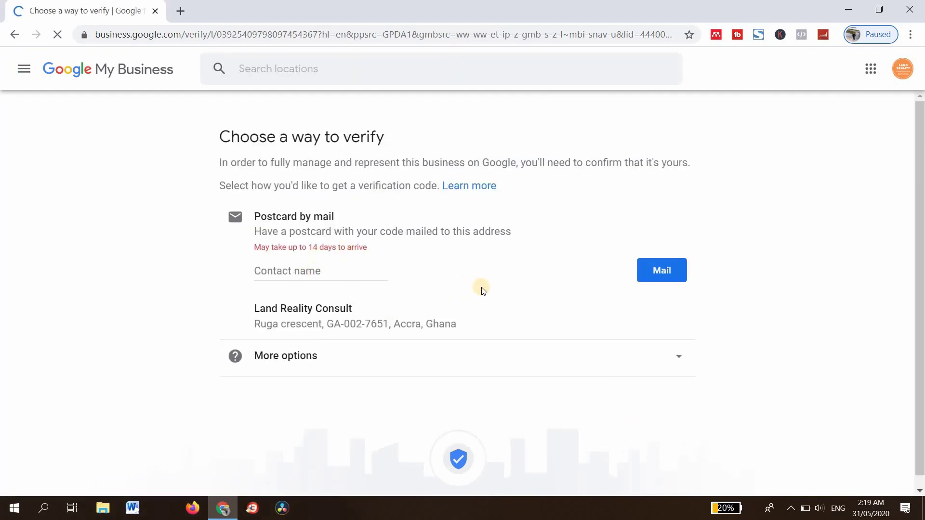
Expand More options to reveal the other verification methods on the verify page.
scroll(479, 289, "down", 1)
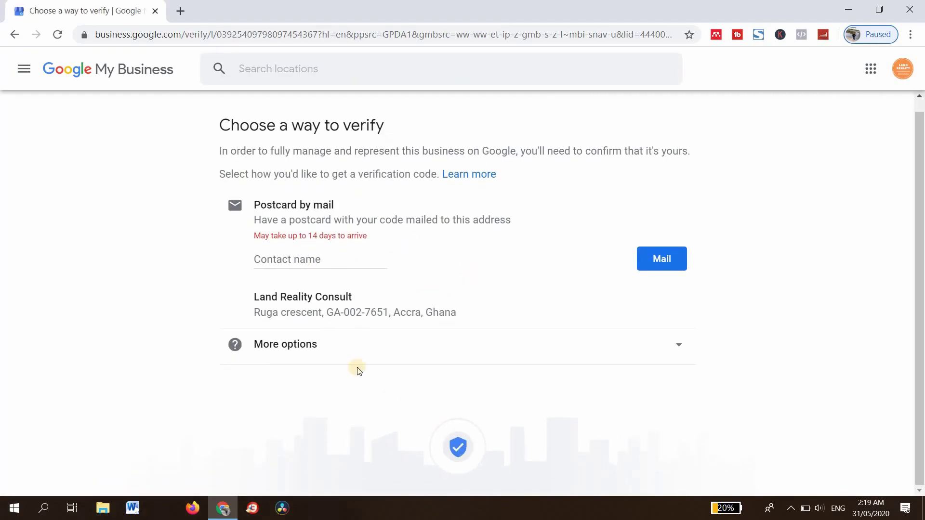
left_click(287, 259)
left_click(678, 345)
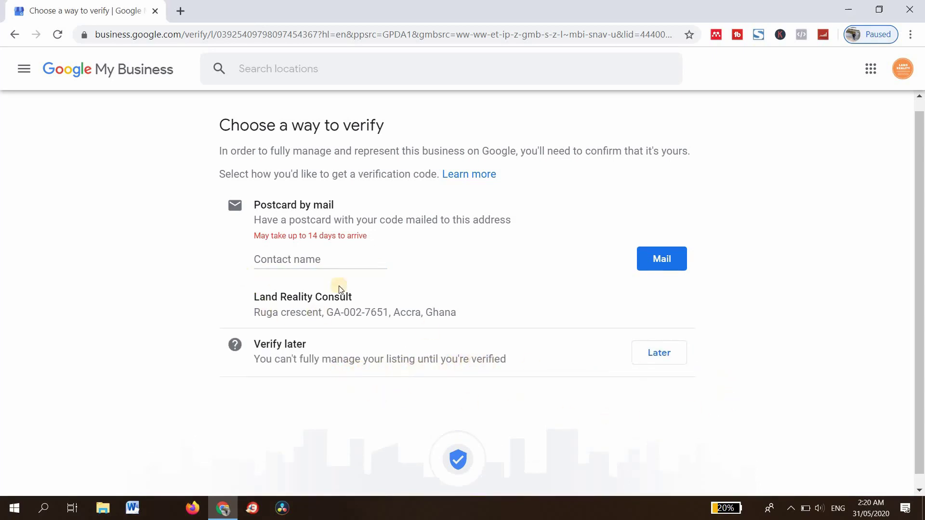
Enter the contact's full name for the postcard, then open a new browser tab.
scroll(188, 182, "up", 1)
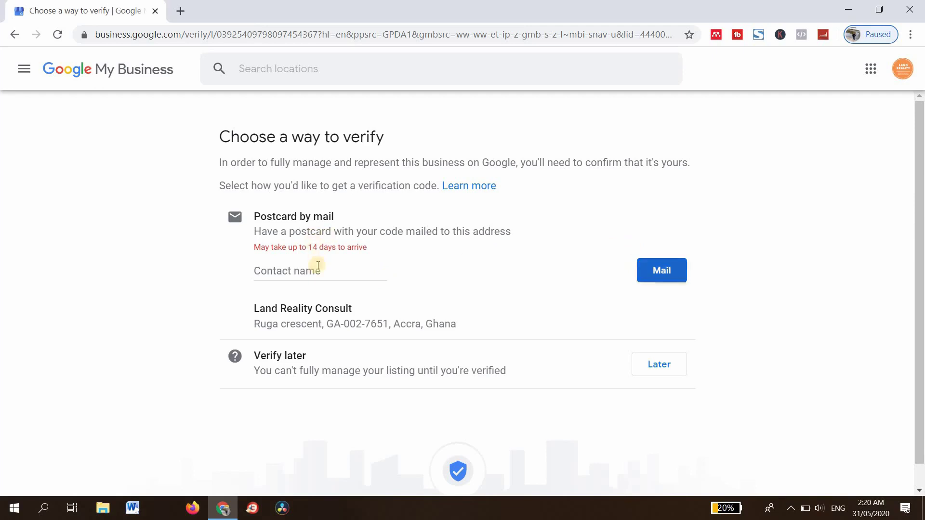
left_click(305, 273)
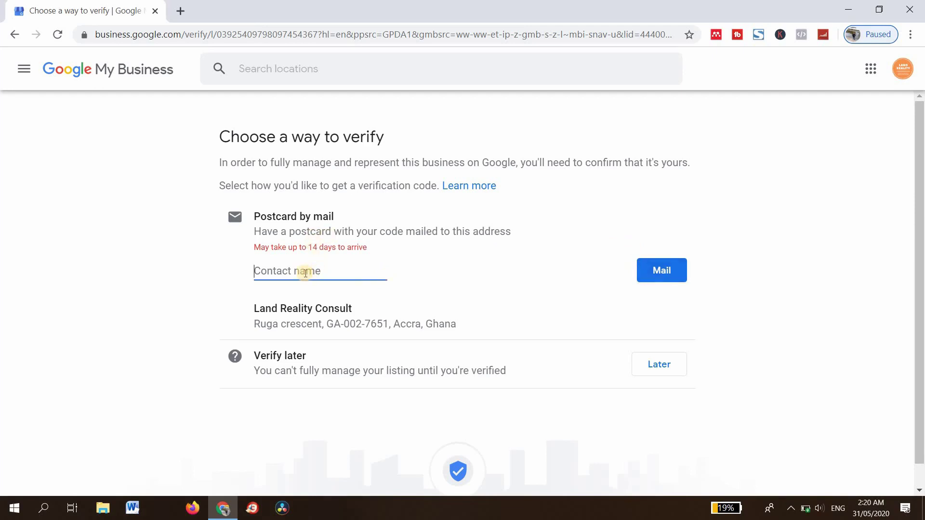
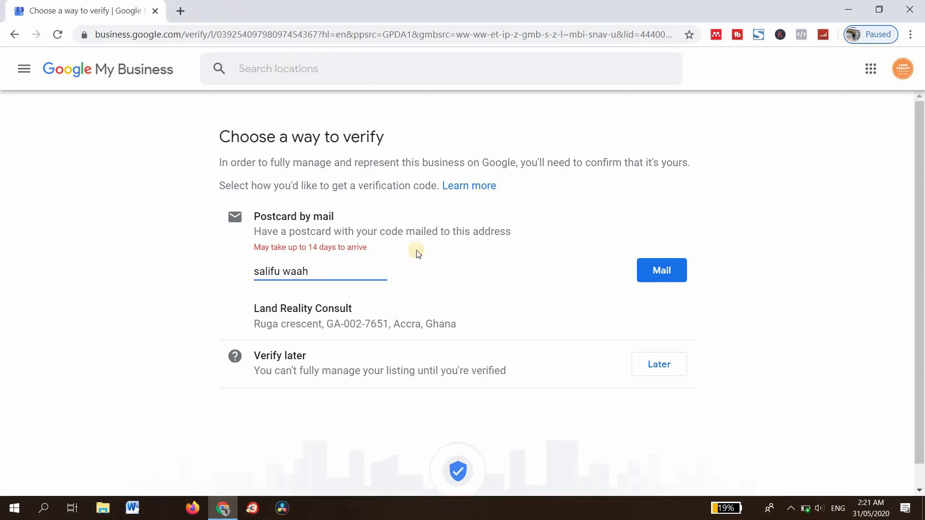
left_click(181, 12)
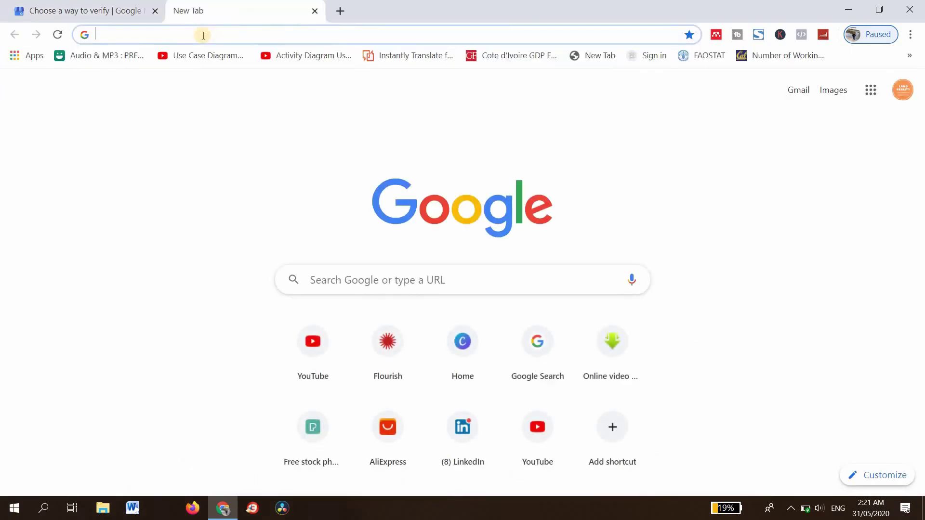
Search Google for 'colandef', browse its results and business panel, then return to the verification tab.
left_click(203, 36)
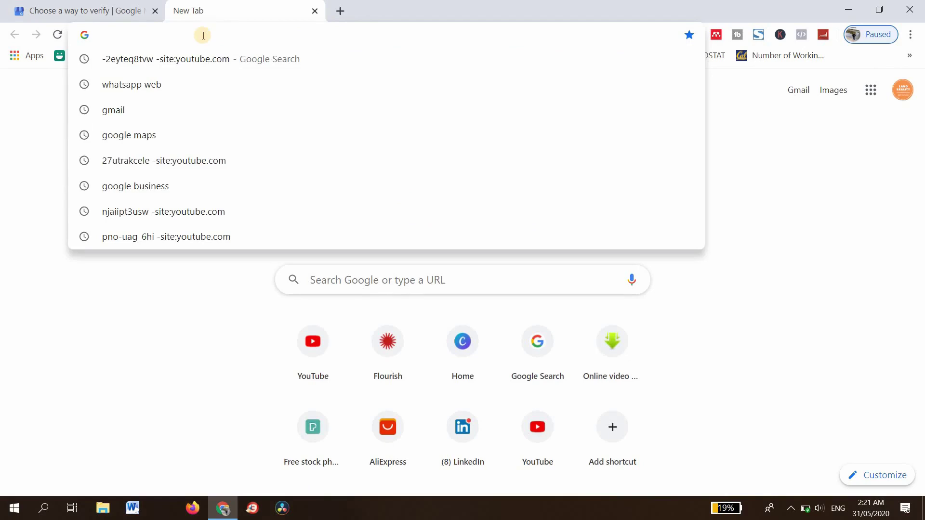
type("colandef")
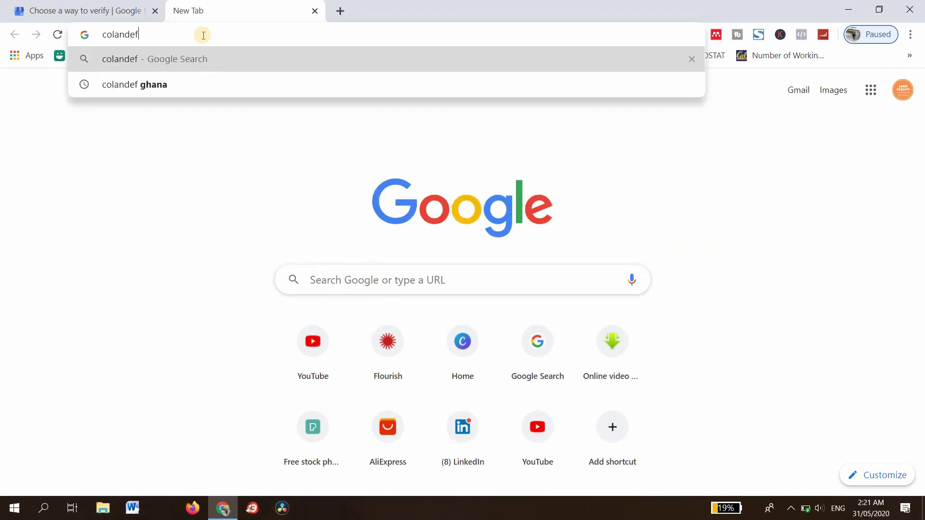
key("Return")
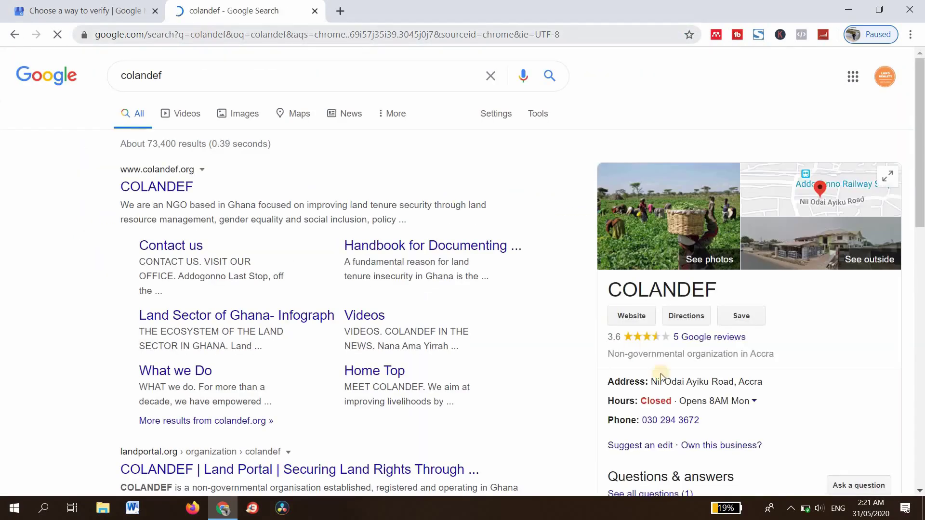
scroll(768, 401, "down", 3)
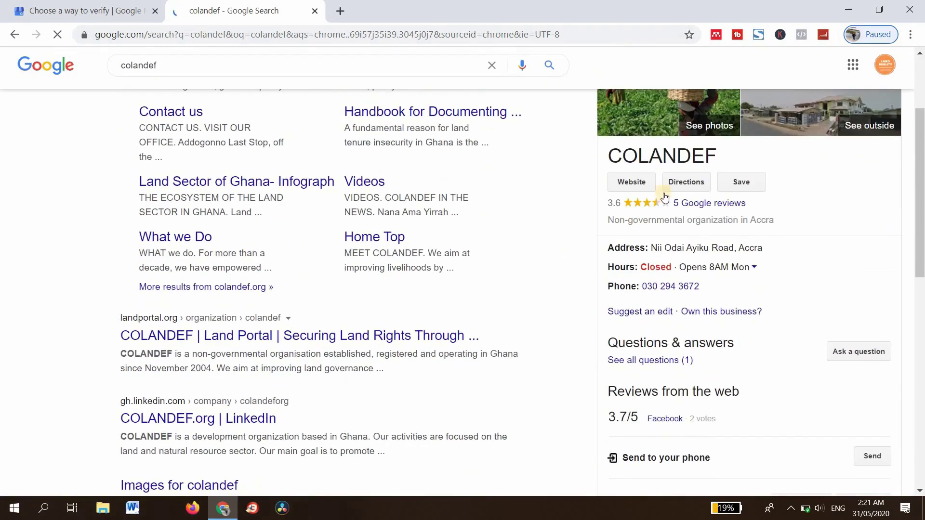
scroll(721, 174, "up", 3)
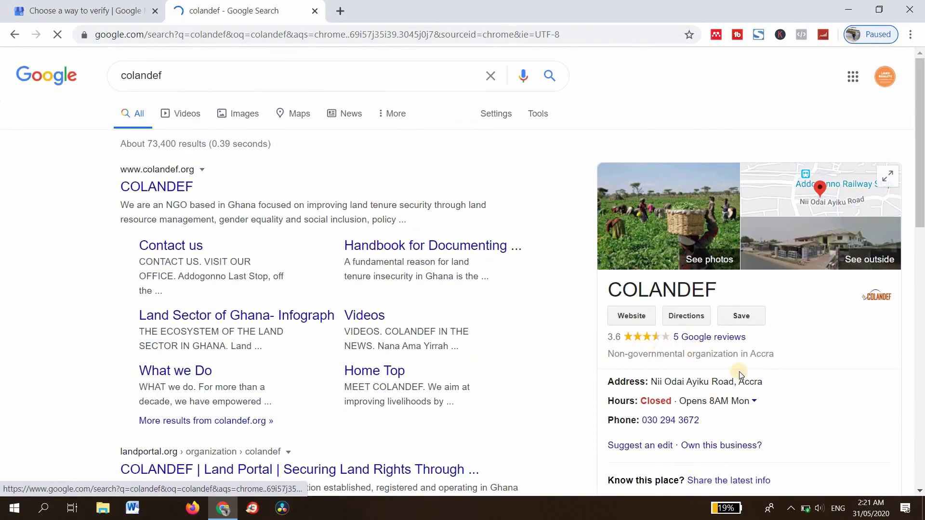
scroll(633, 332, "down", 2)
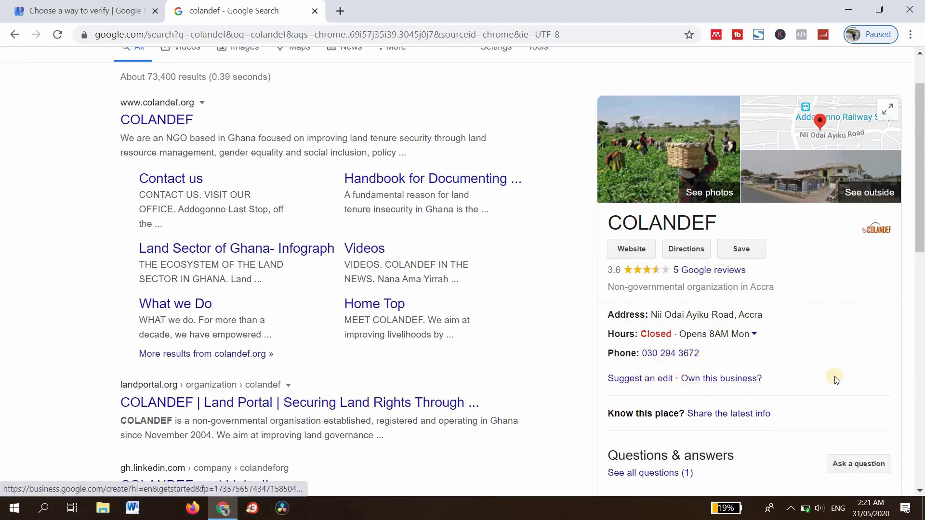
scroll(162, 202, "down", 3)
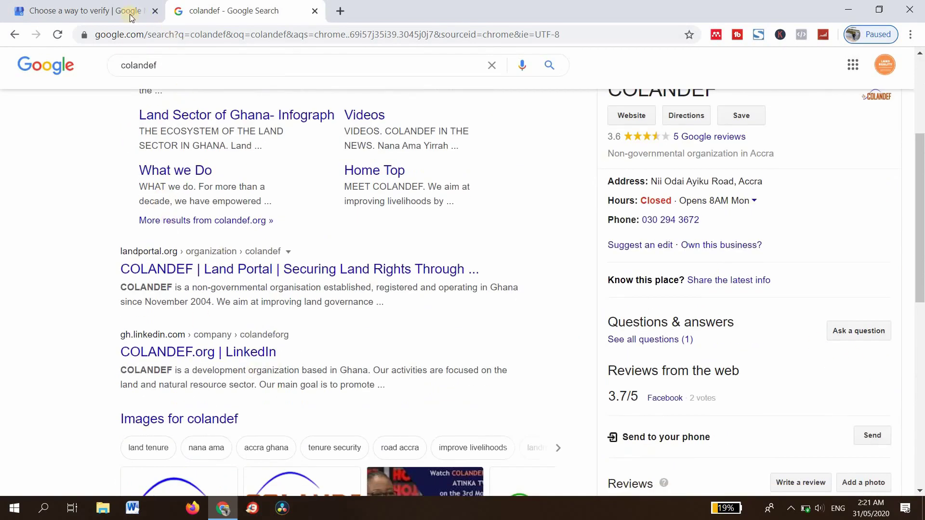
left_click(77, 7)
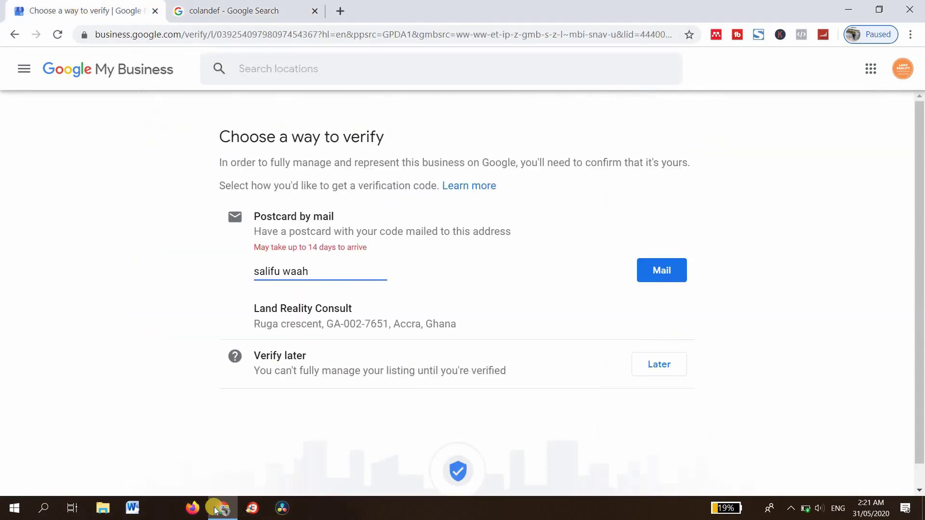
mouse_move(223, 515)
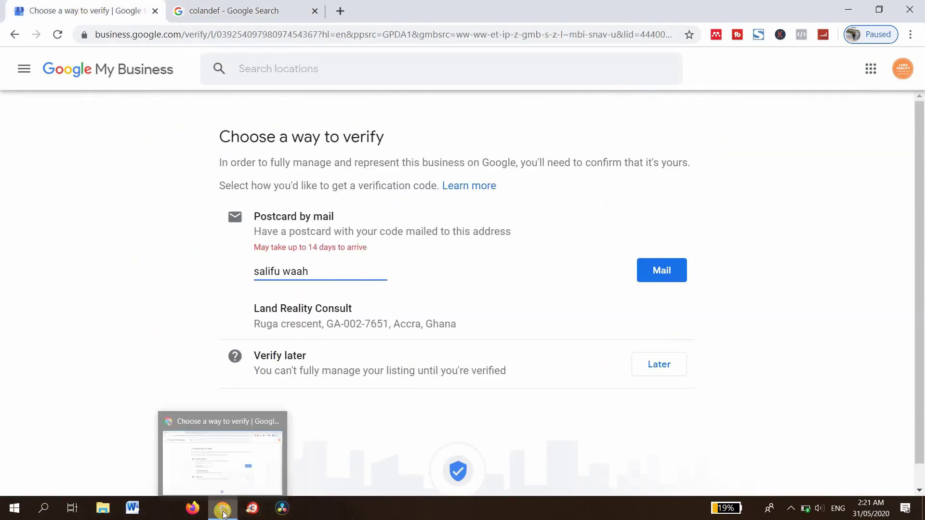
left_click(649, 509)
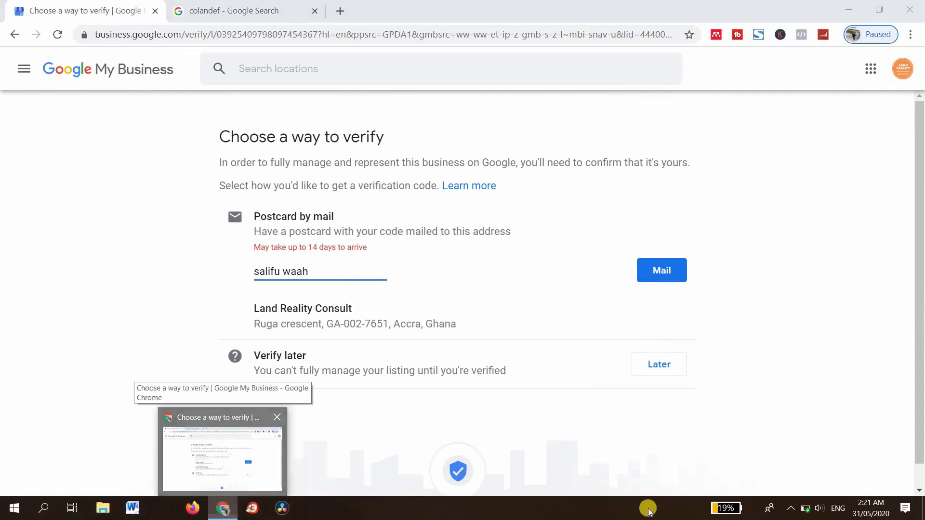